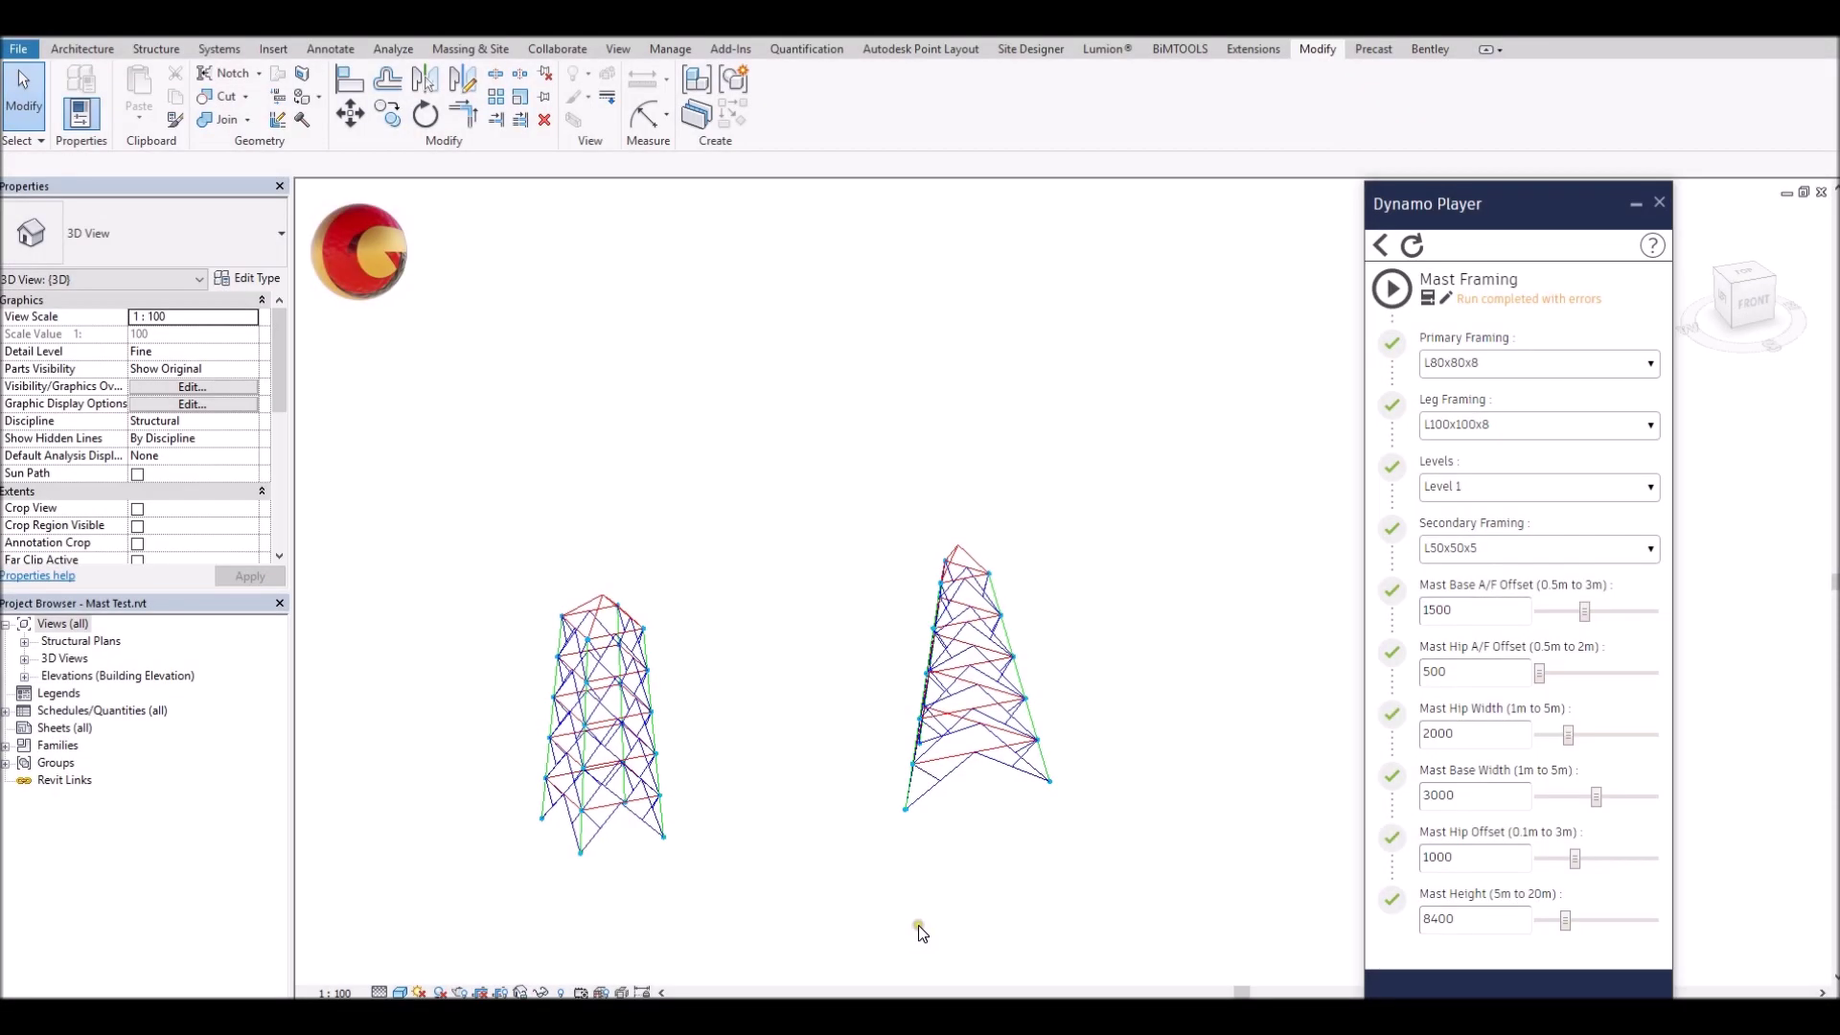
Orbit the 3D view slightly around the two lattice mast skeletons.
mouse_move(921, 930)
middle_mouse_down("shift")
mouse_move(956, 898)
mouse_move(978, 801)
mouse_move(1130, 768)
mouse_move(627, 812)
mouse_move(538, 768)
mouse_move(542, 604)
mouse_move(604, 456)
mouse_move(845, 504)
mouse_move(875, 875)
mouse_move(900, 920)
middle_mouse_up("shift")
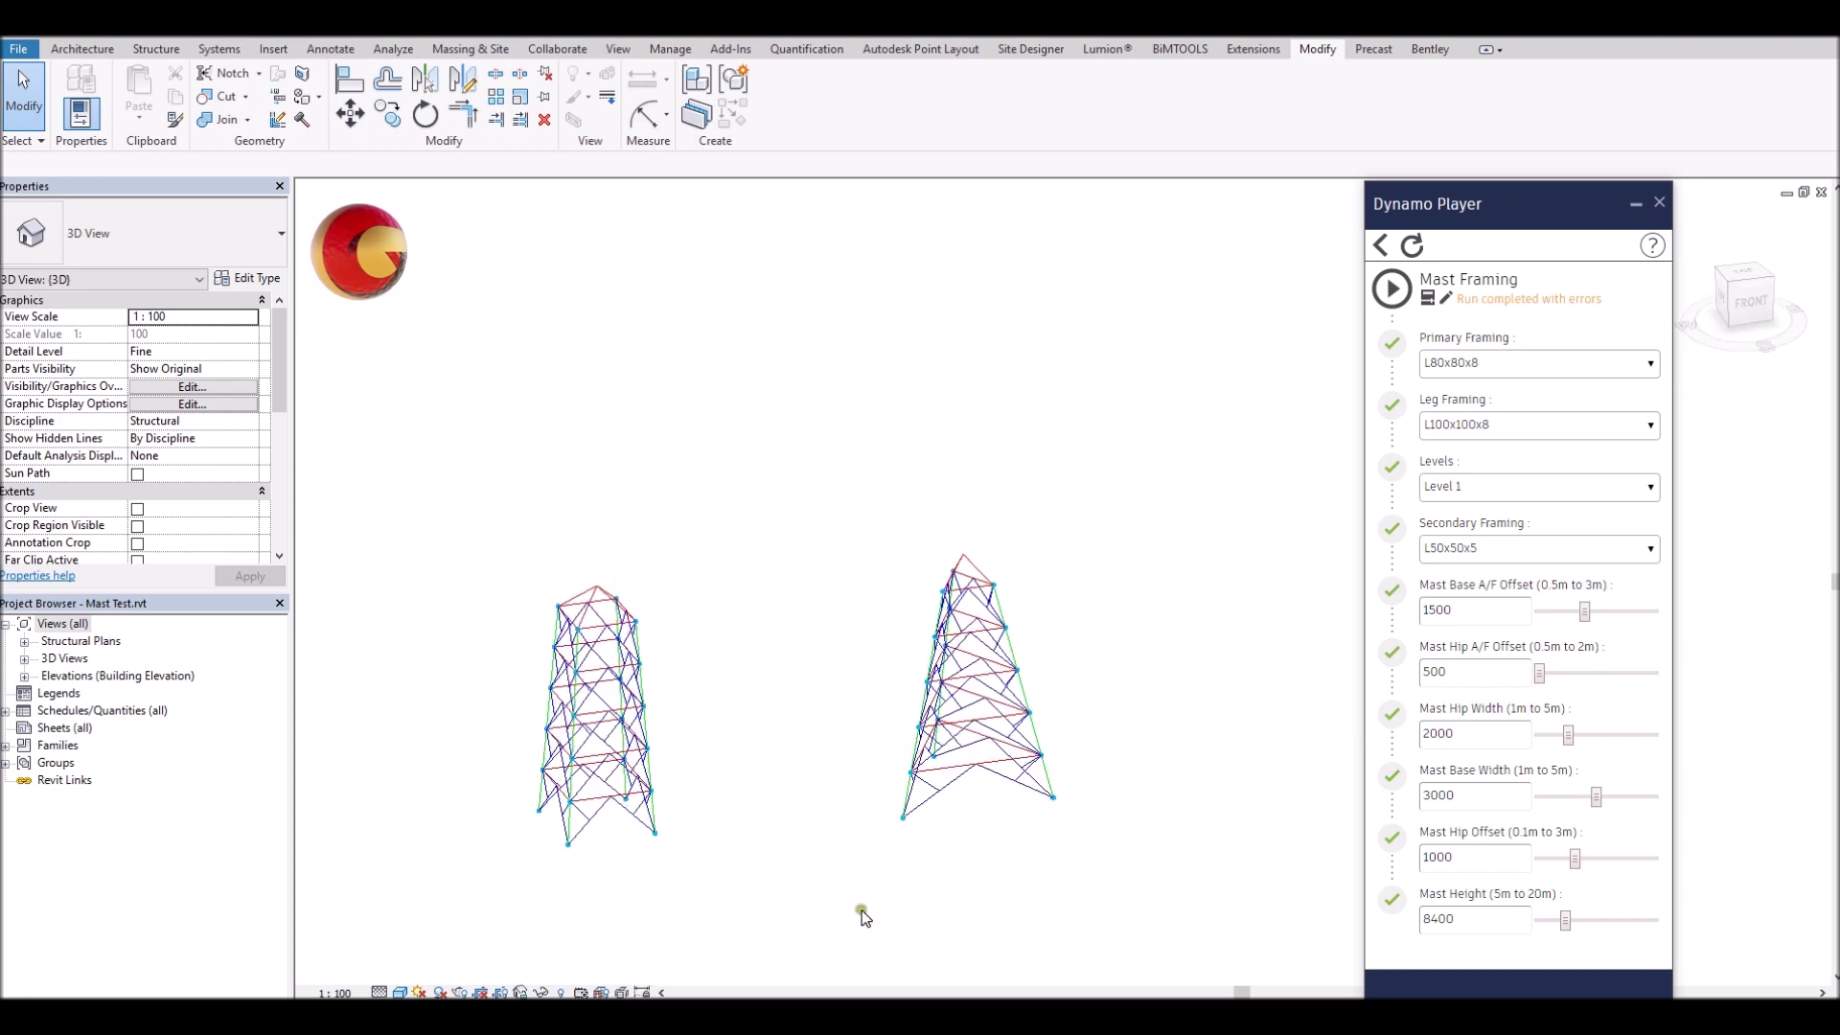
left_click(633, 774)
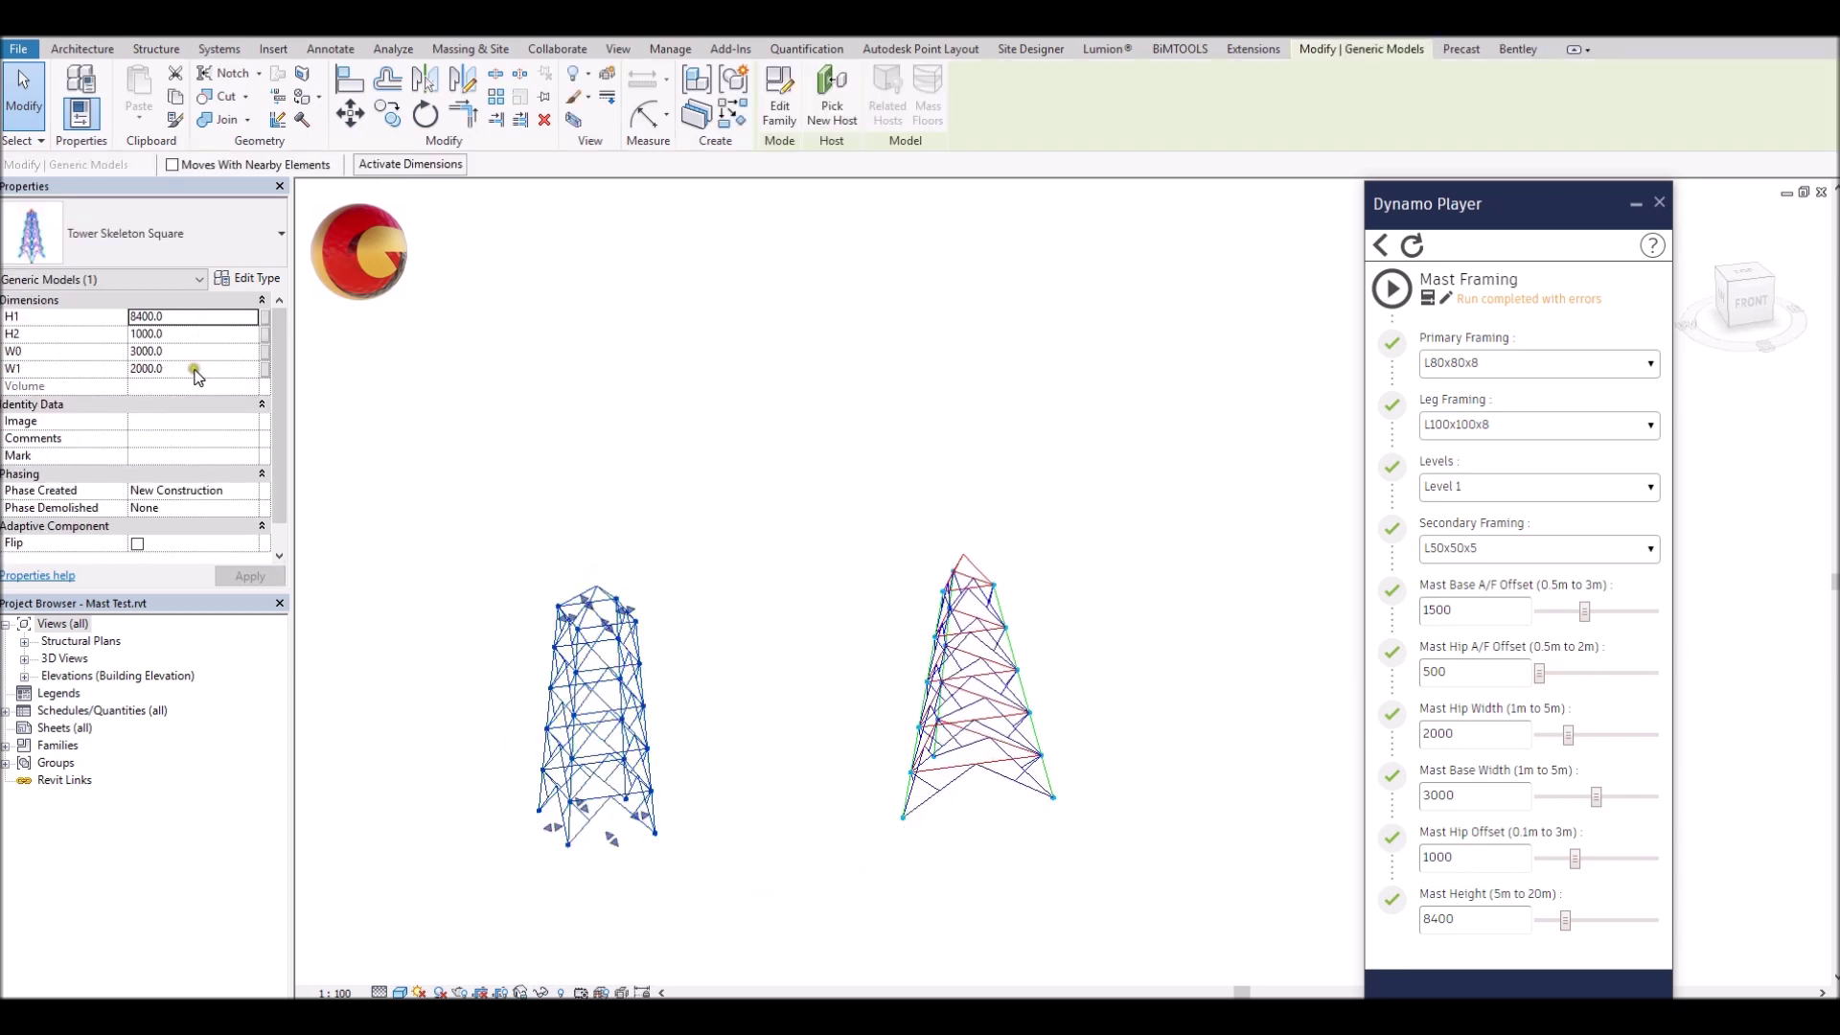
left_click(630, 491)
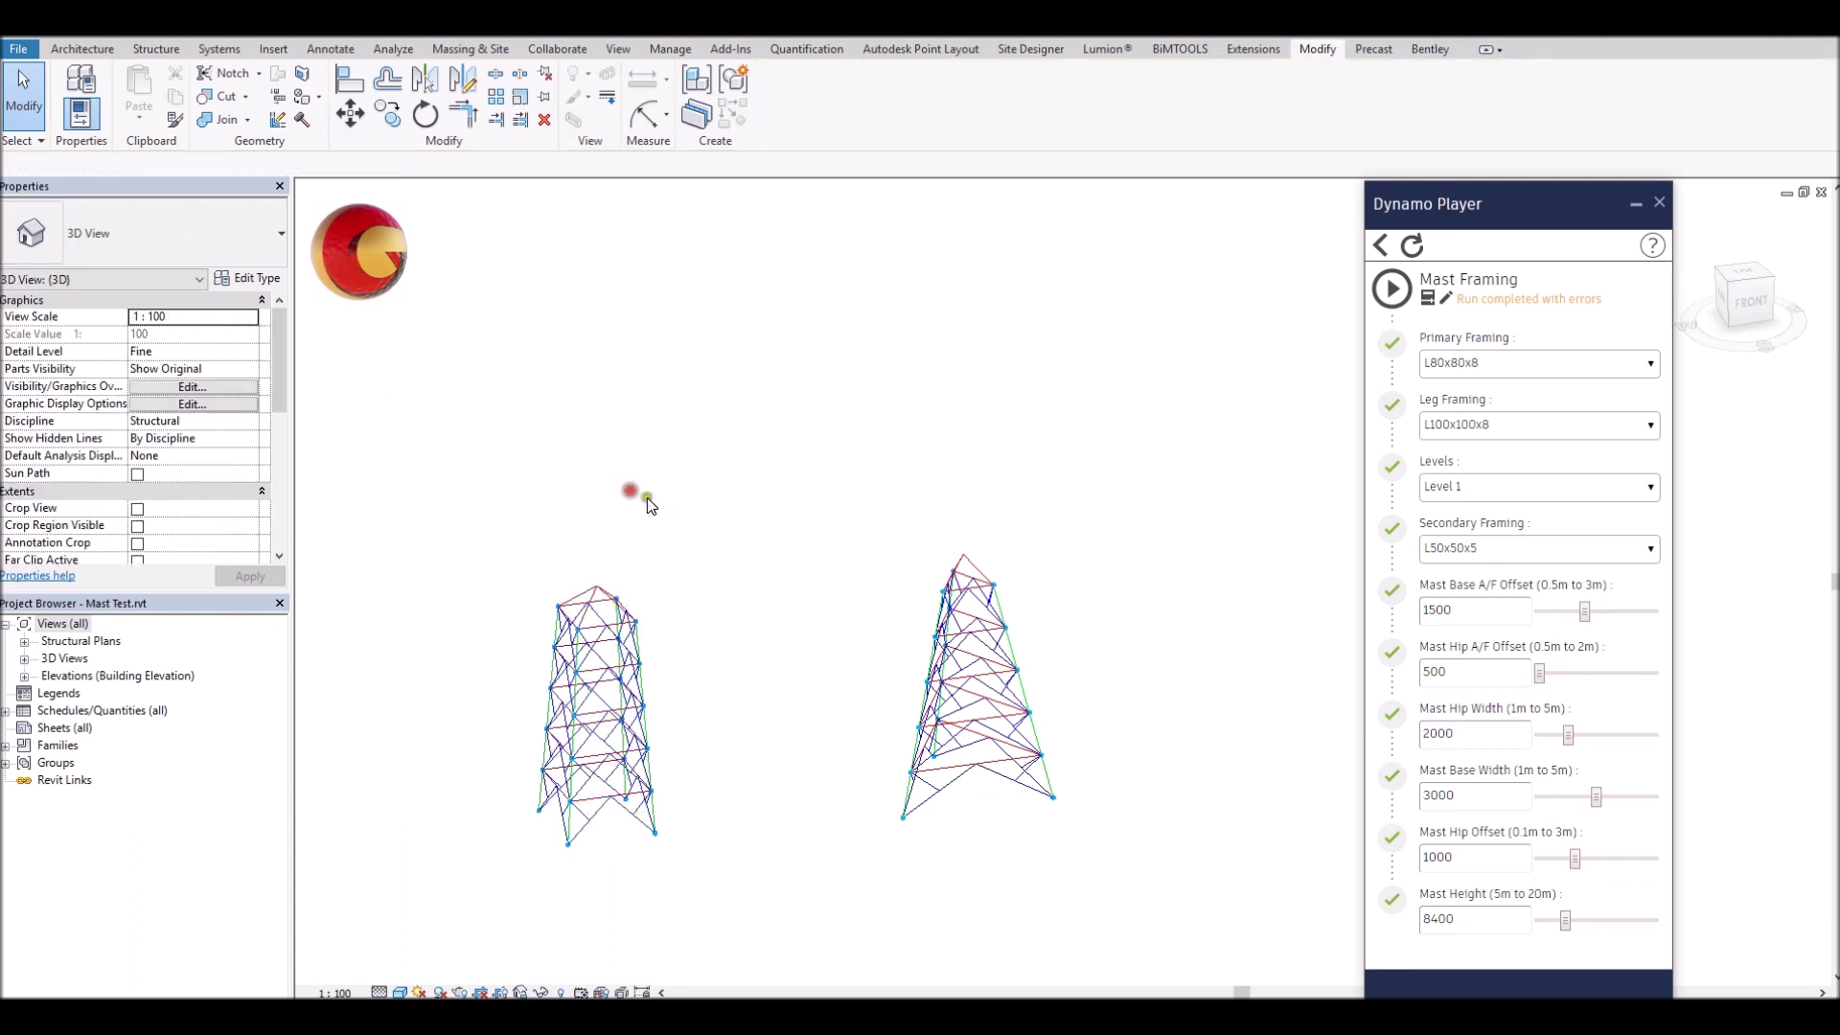
left_click(943, 640)
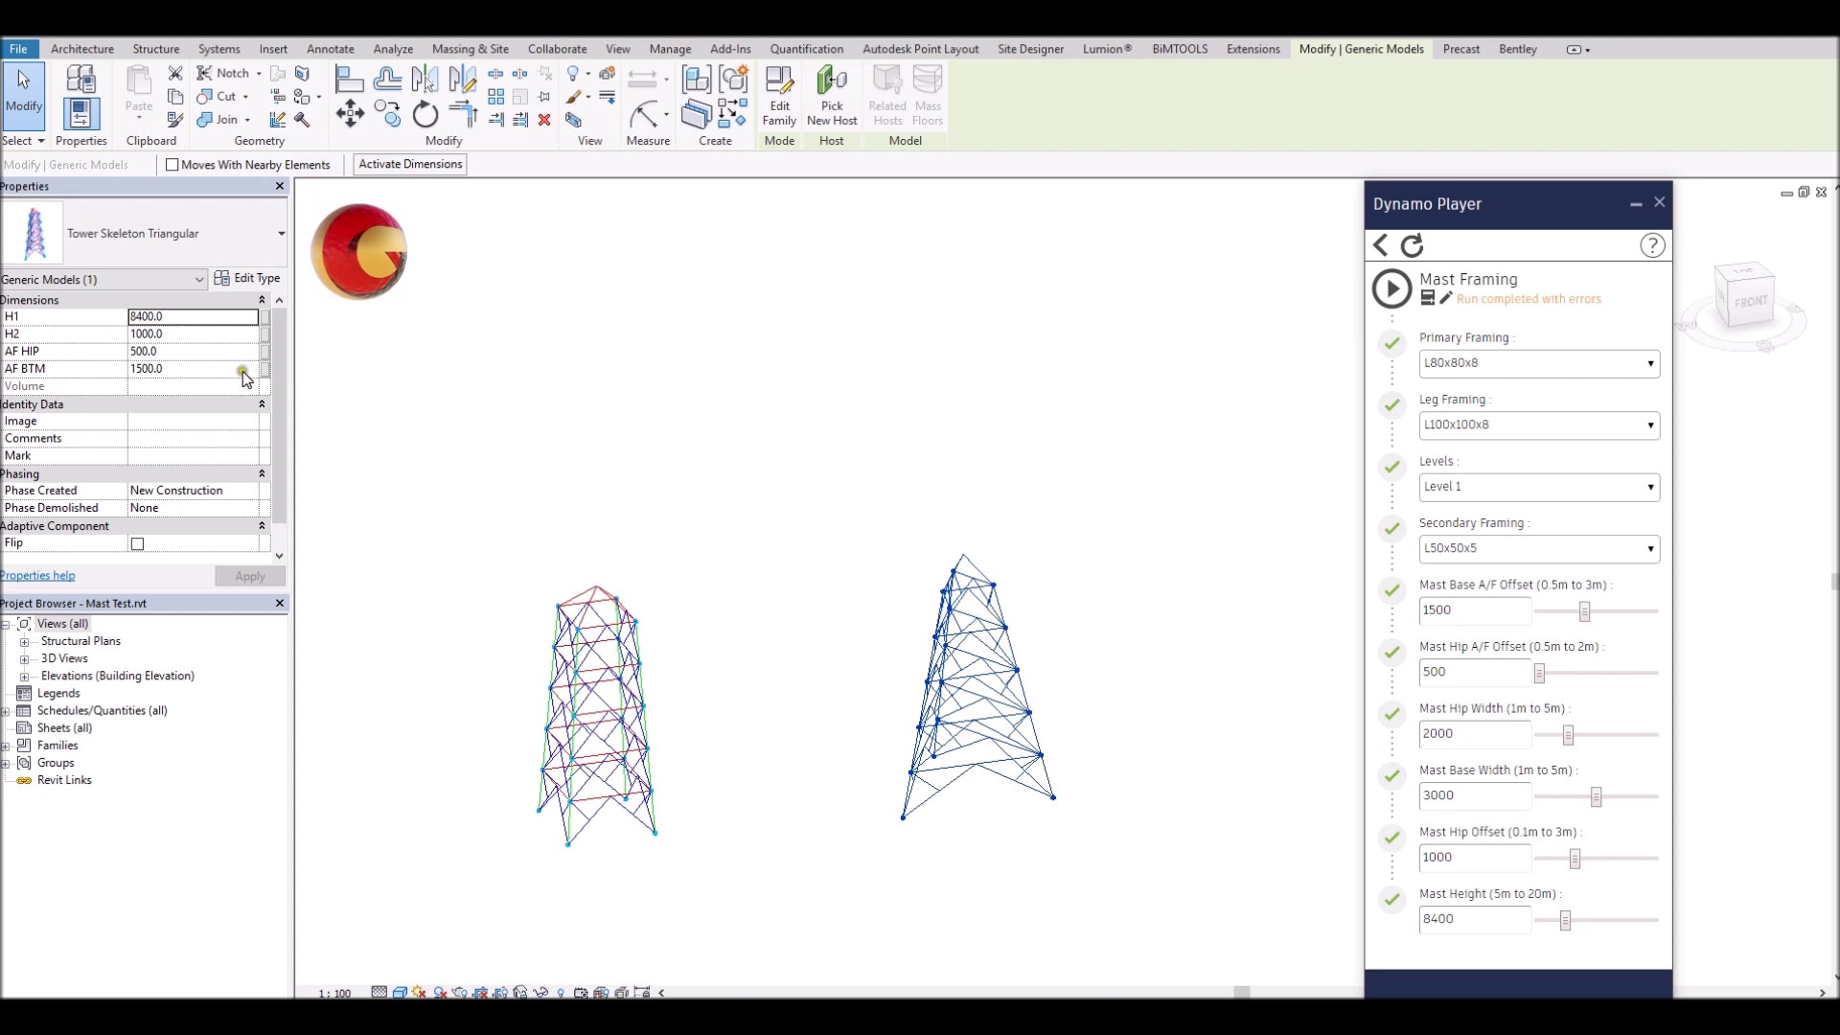
left_click(558, 449)
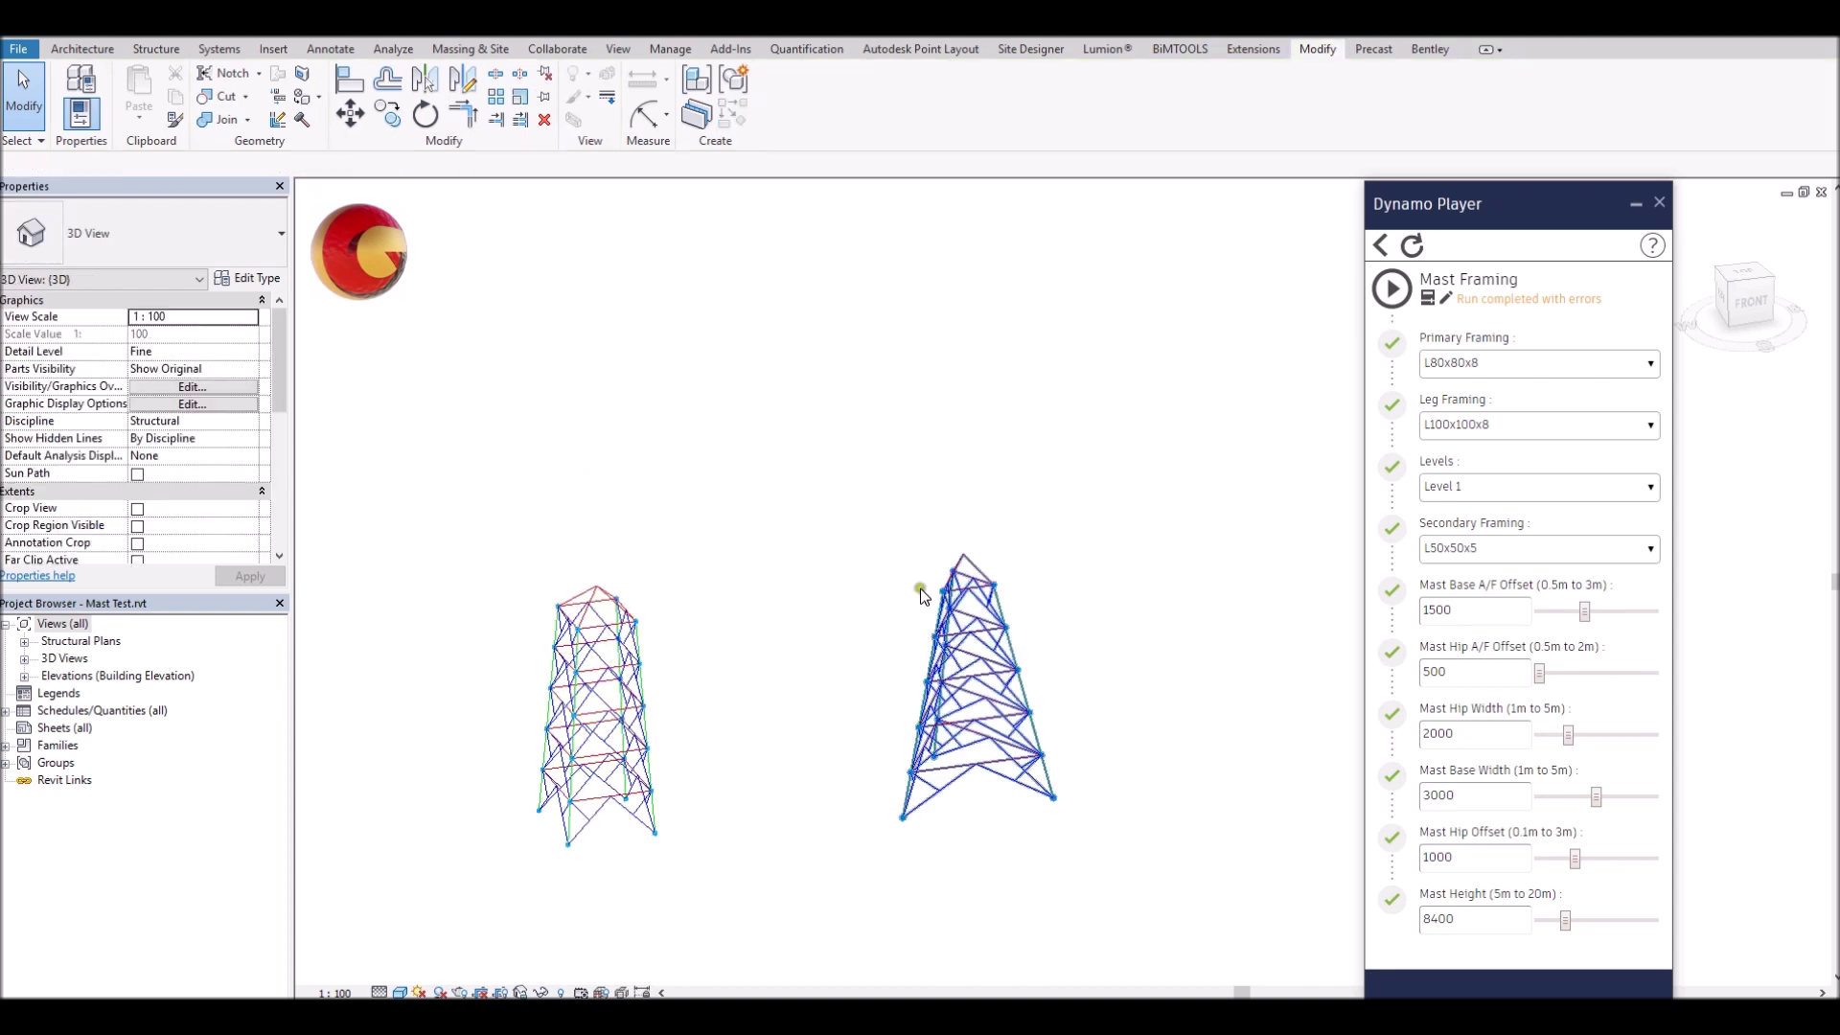
left_click(1559, 364)
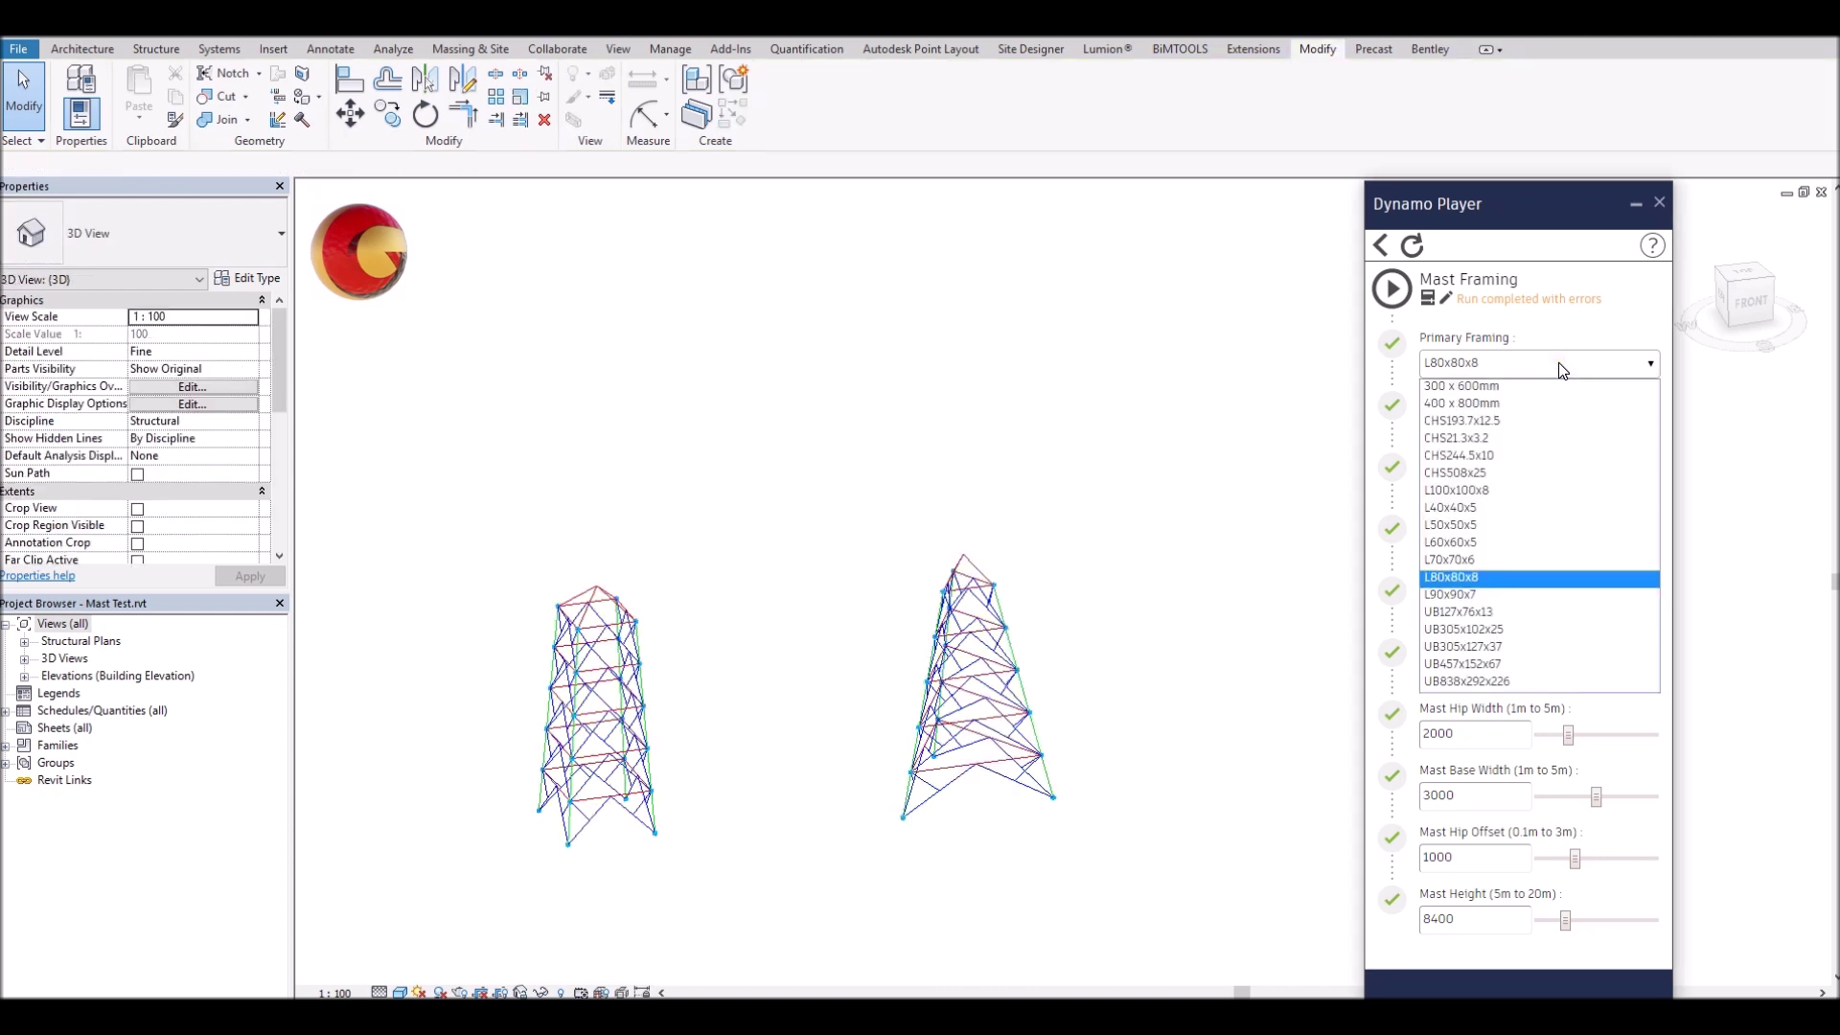
left_click(1557, 370)
left_click(1546, 422)
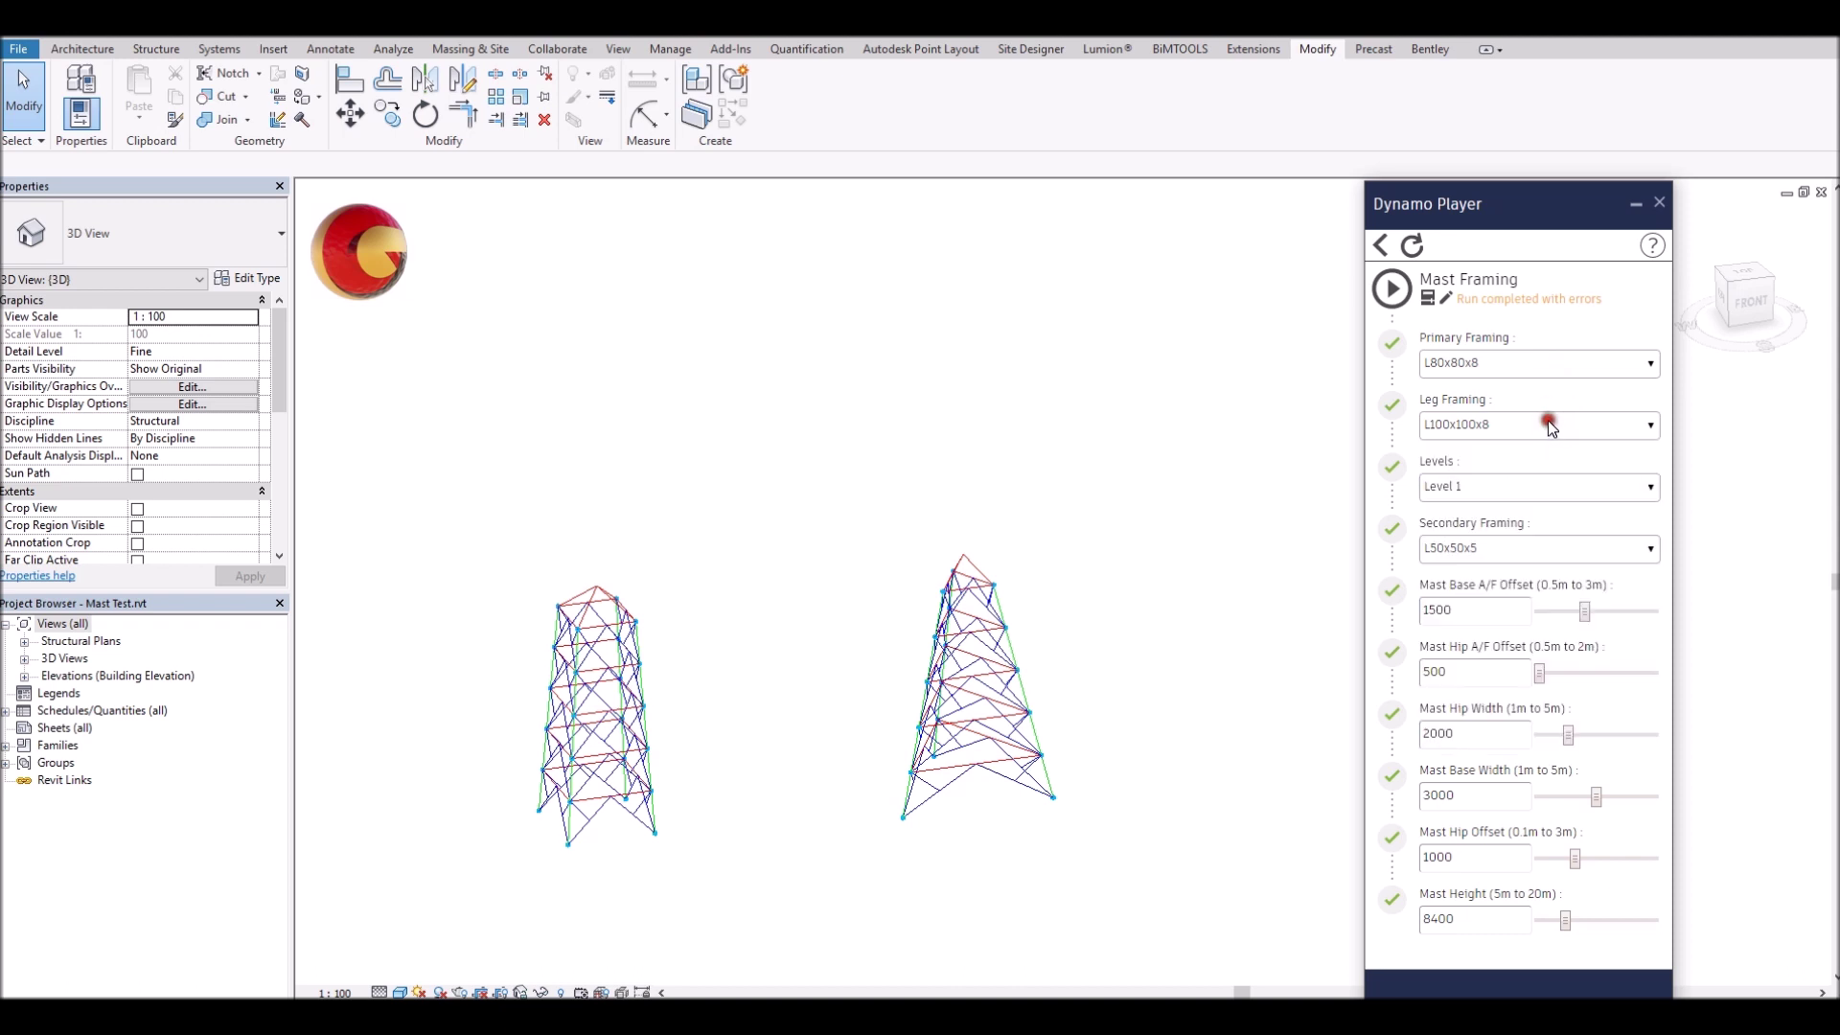
left_click(1541, 547)
Run Mast Framing, inspect the new steel angle framing, and select a diagonal member.
left_click(1393, 288)
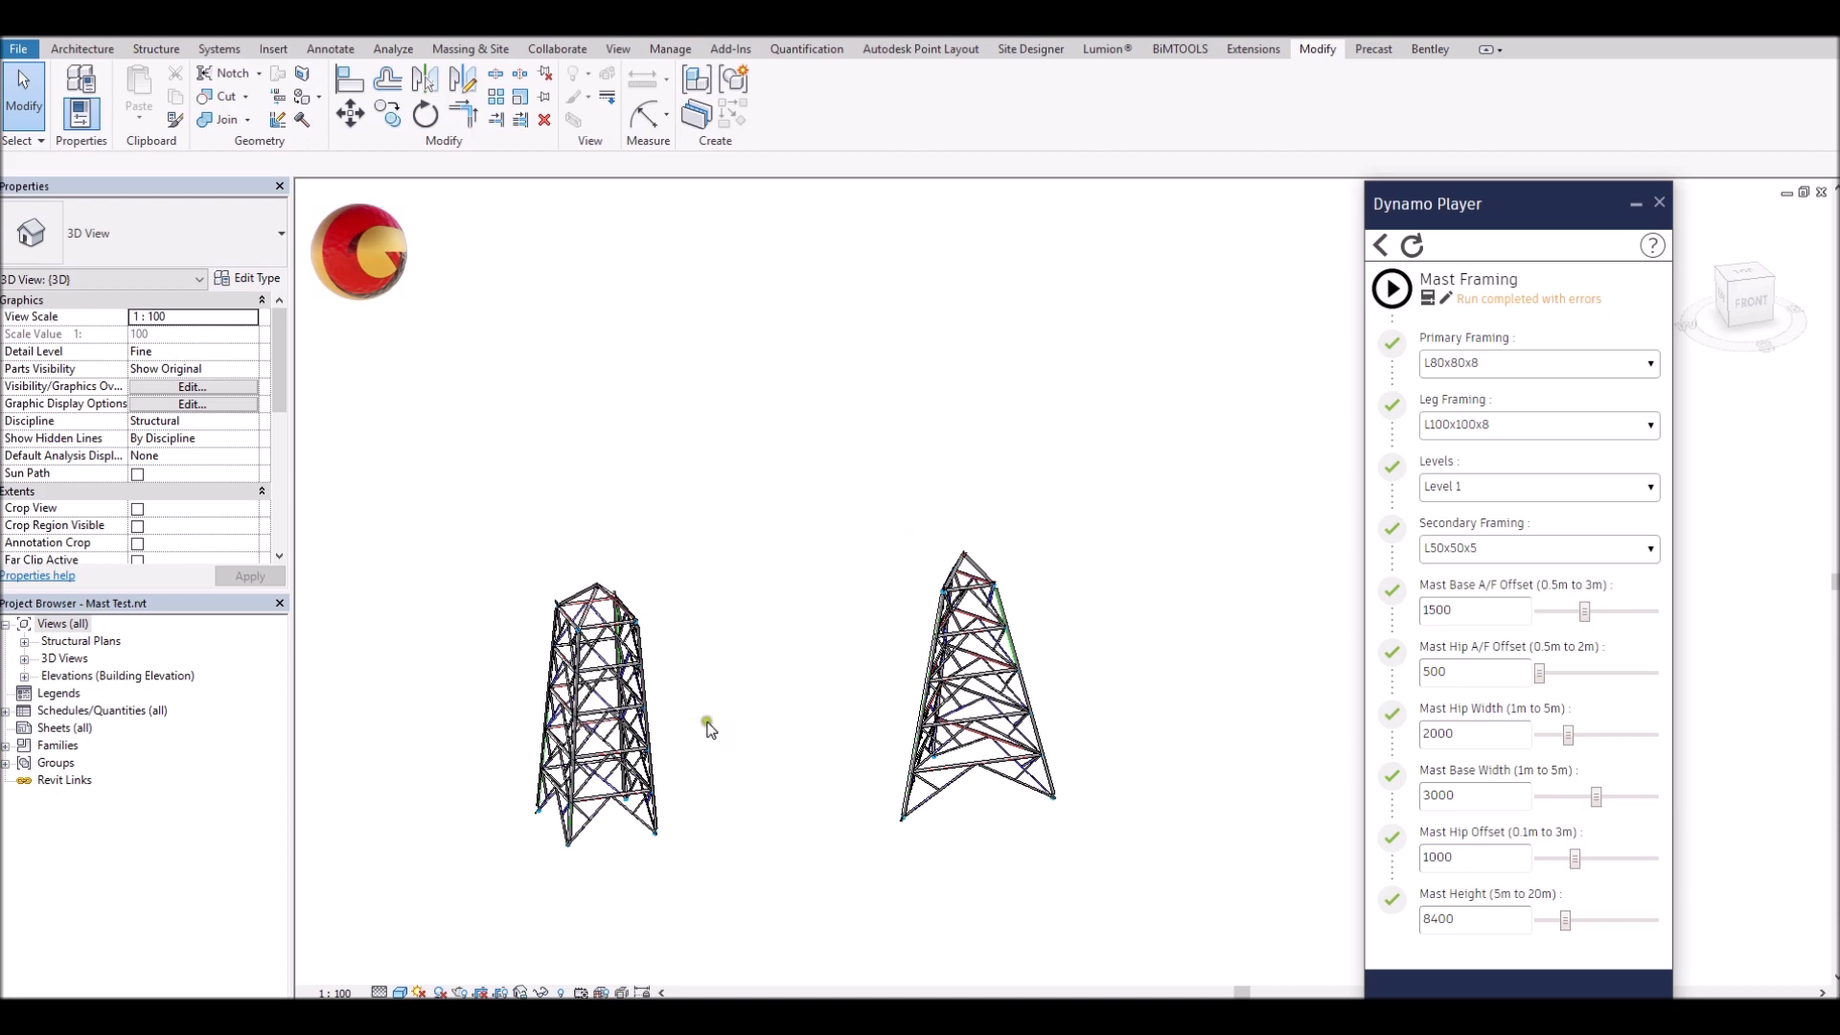
scroll(706, 798, "up", 3)
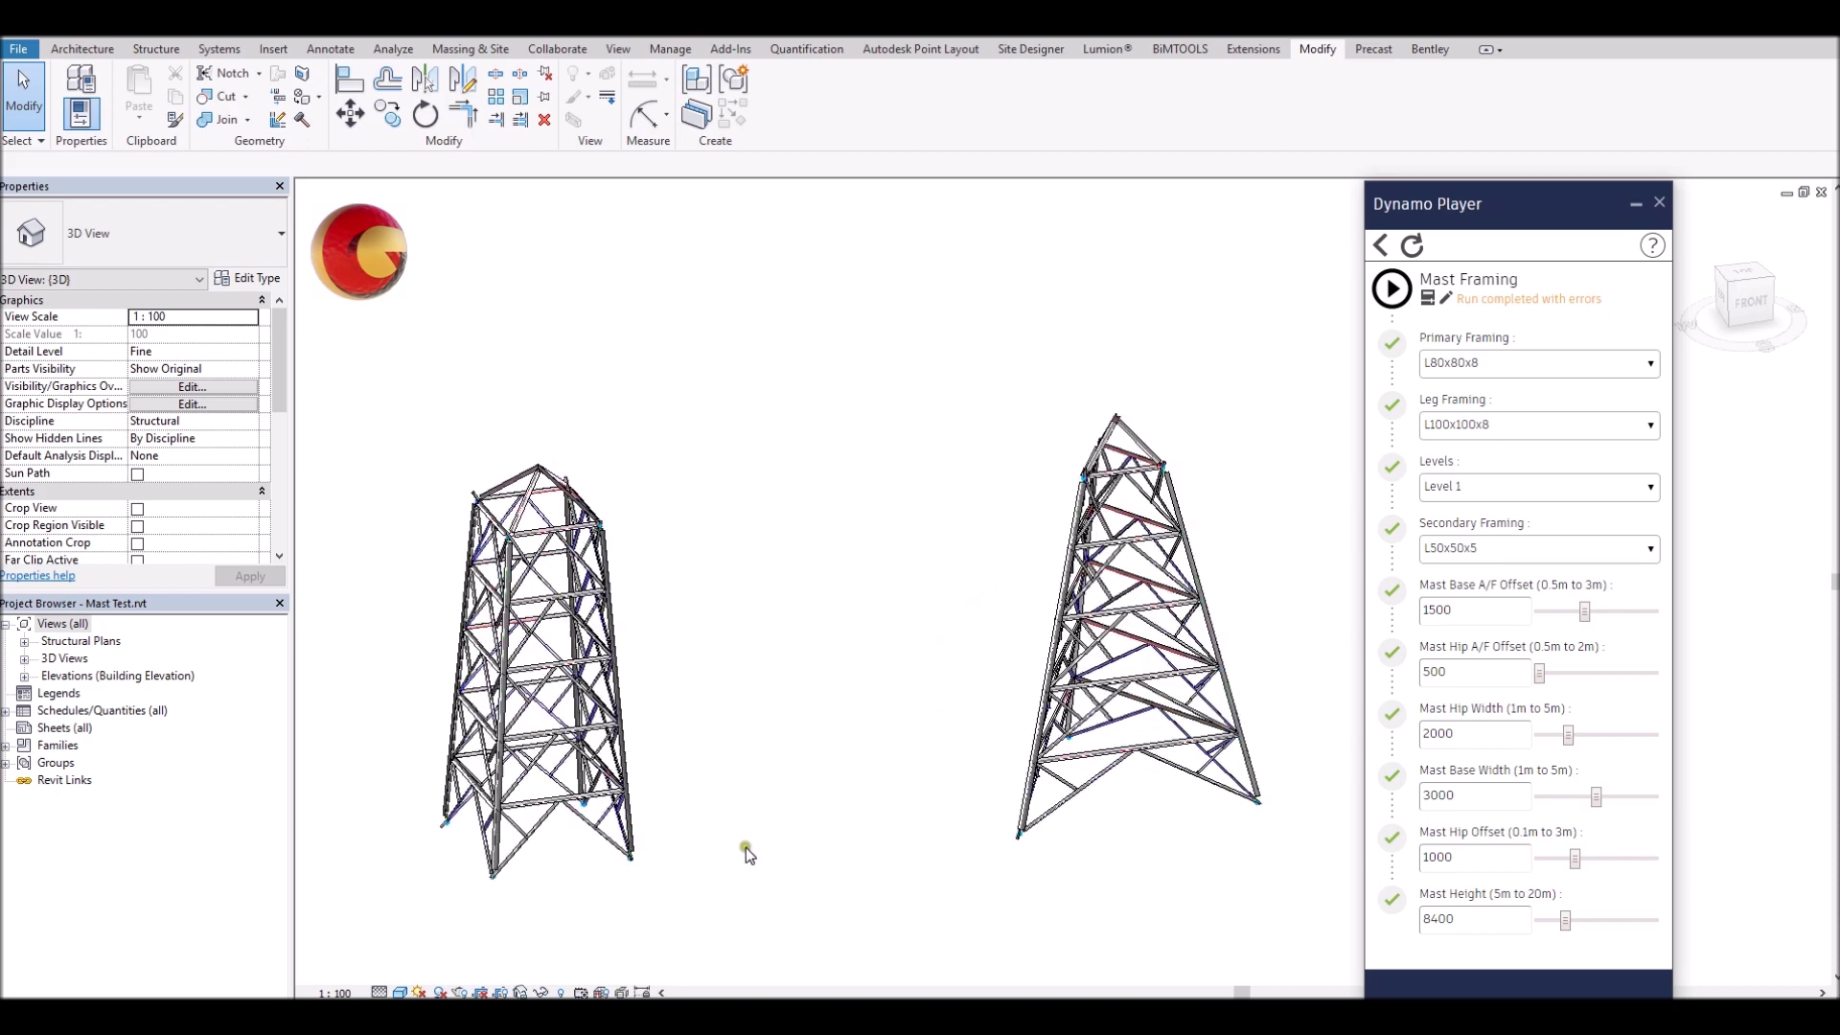
mouse_move(773, 796)
middle_mouse_down("shift")
mouse_move(1031, 687)
mouse_move(690, 547)
mouse_move(608, 780)
mouse_move(772, 875)
middle_mouse_up("shift")
scroll(578, 916, "down", 2)
scroll(517, 922, "down", 2)
scroll(646, 941, "down", 1)
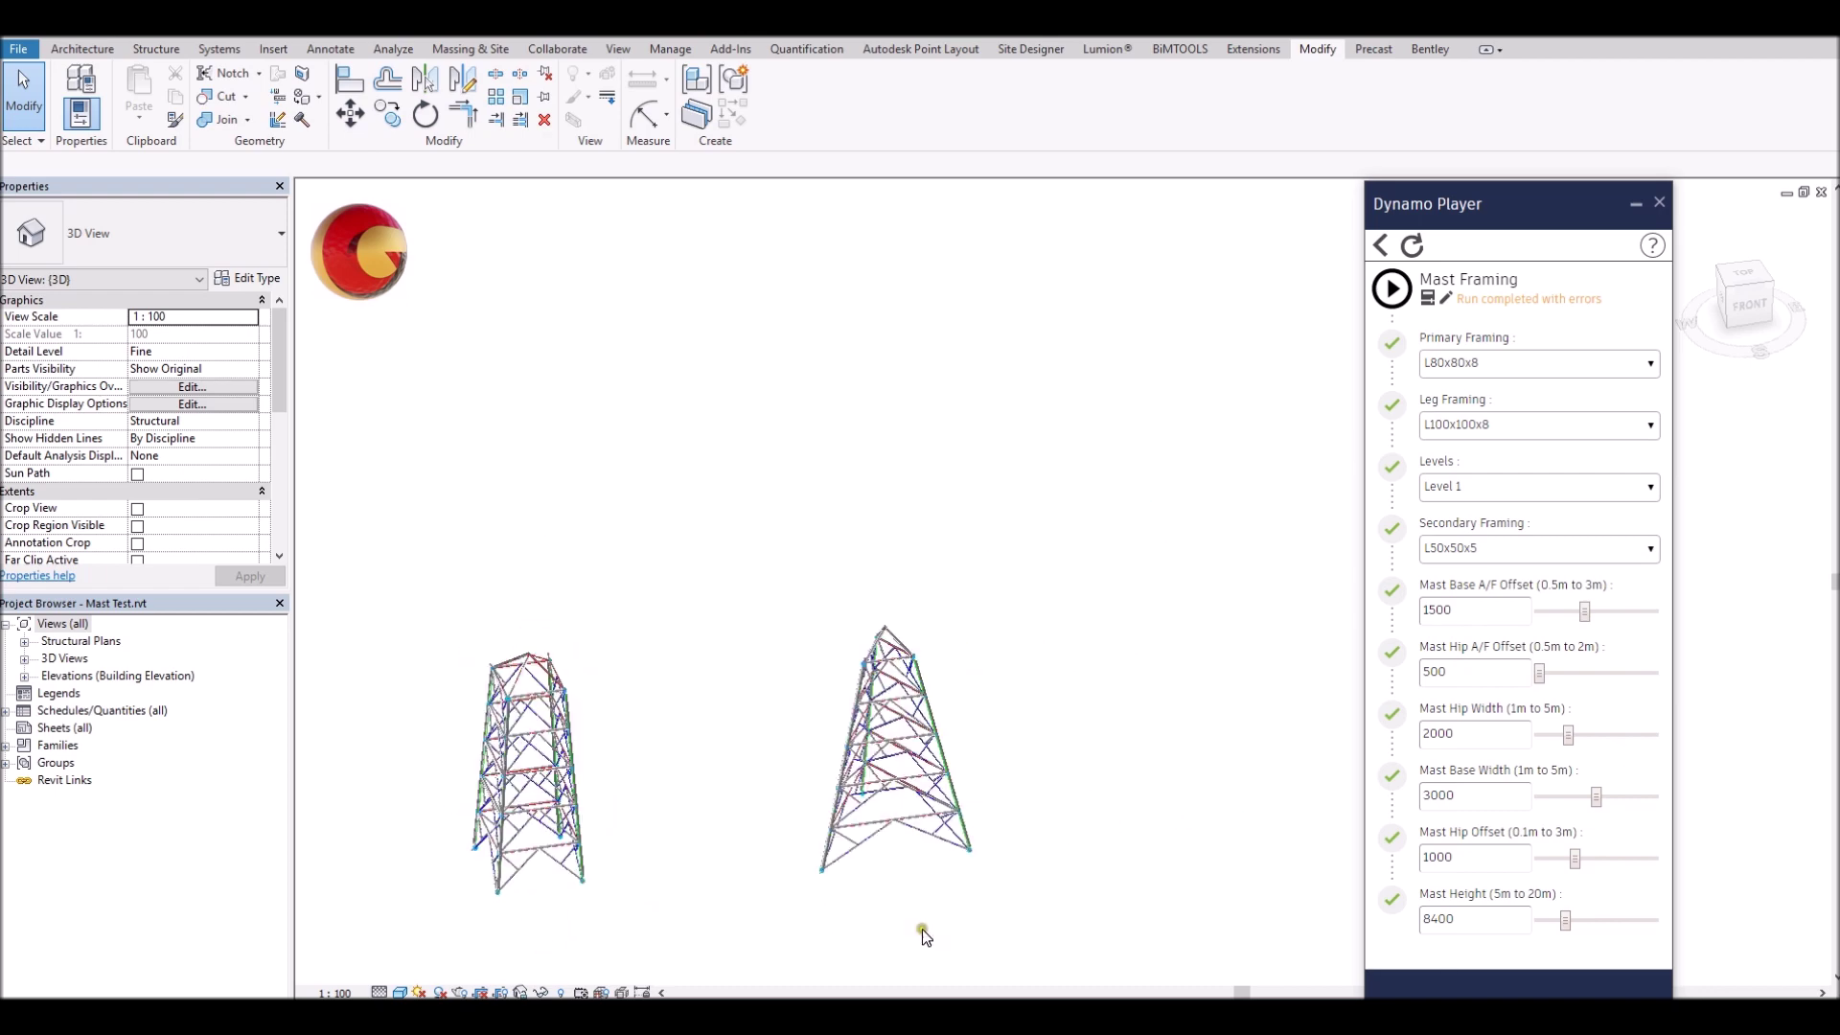
scroll(922, 929, "up", 1)
scroll(922, 929, "up", 1)
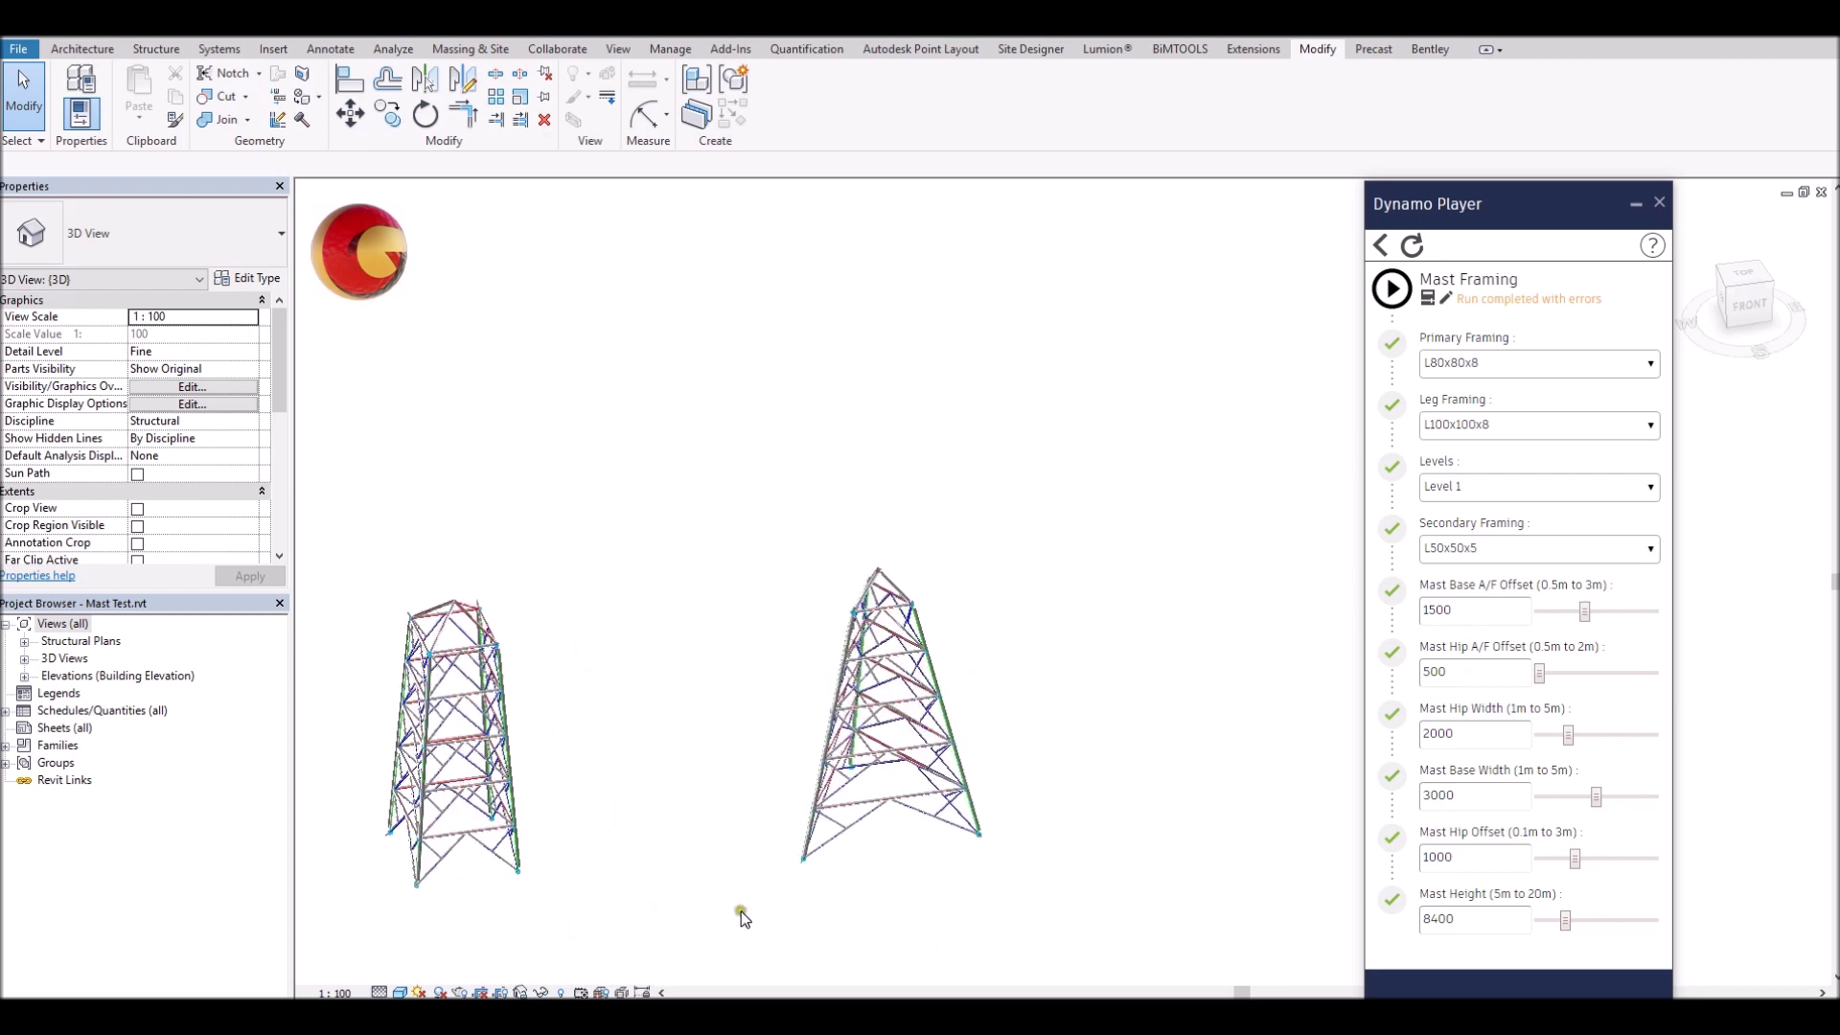
left_click(508, 861)
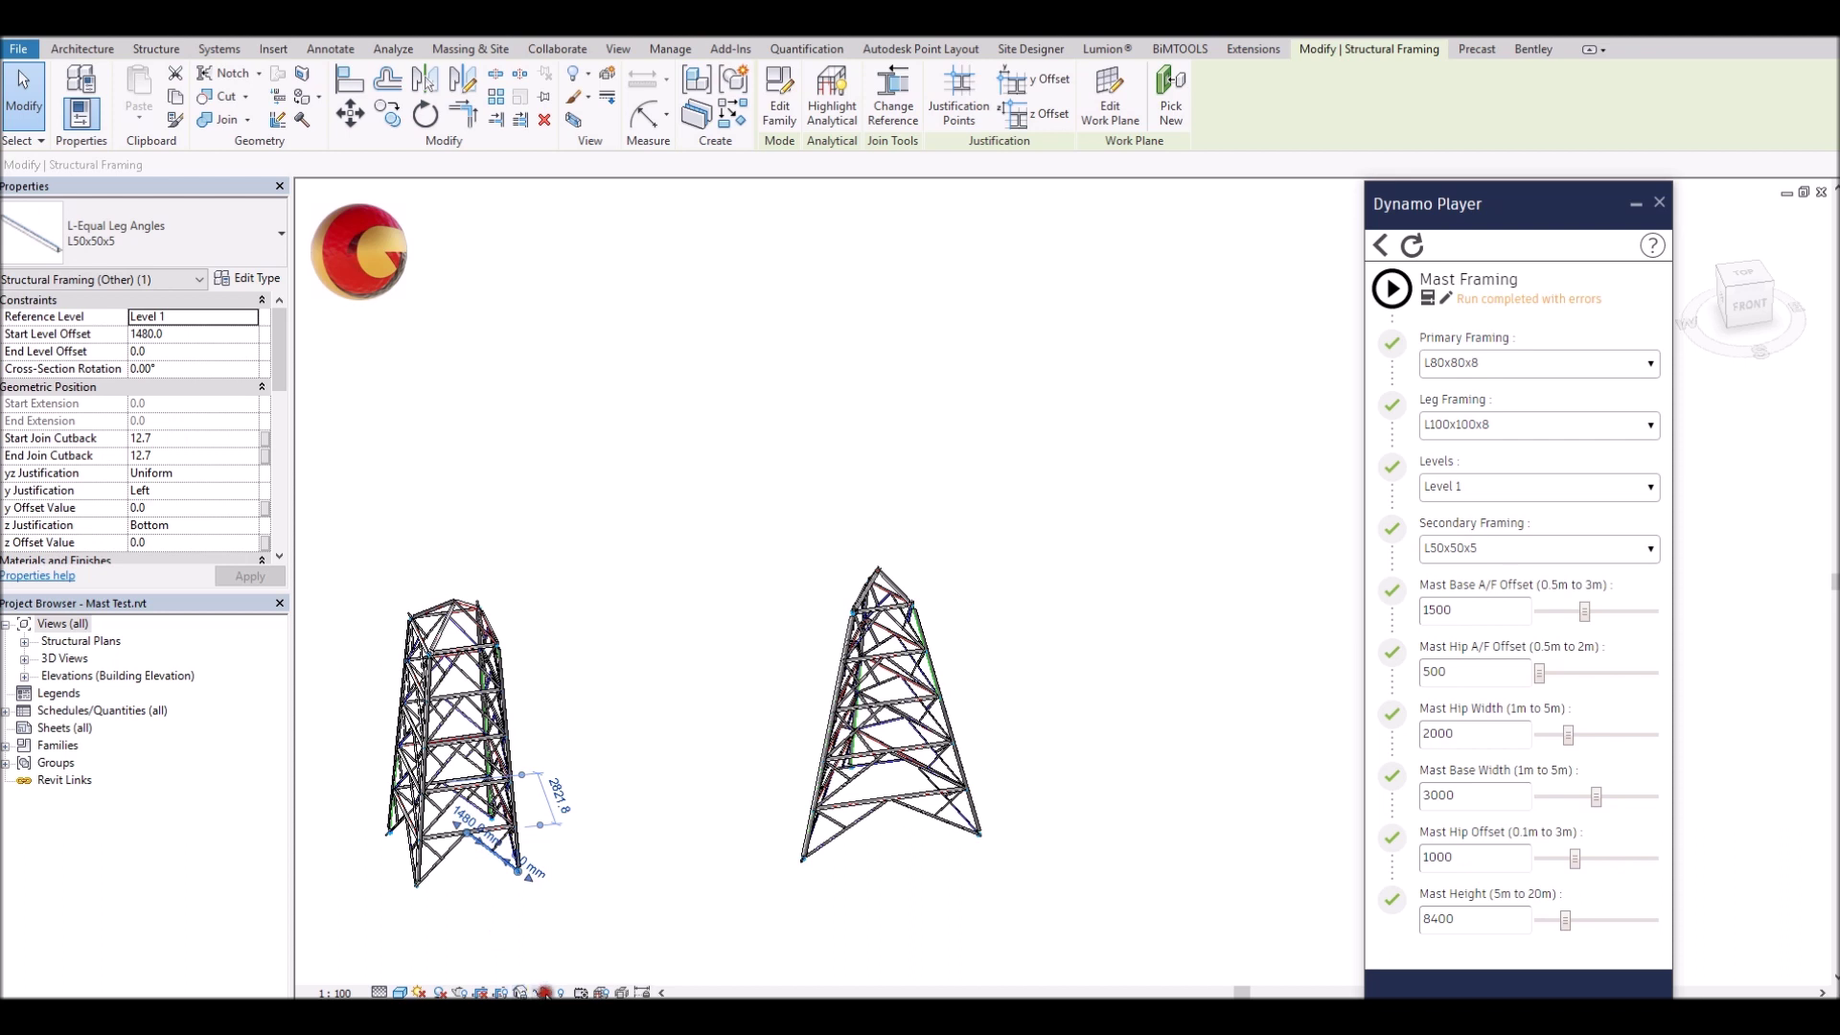
Temporarily hide structural framing and select the square and triangular mast skeletons.
left_click(541, 992)
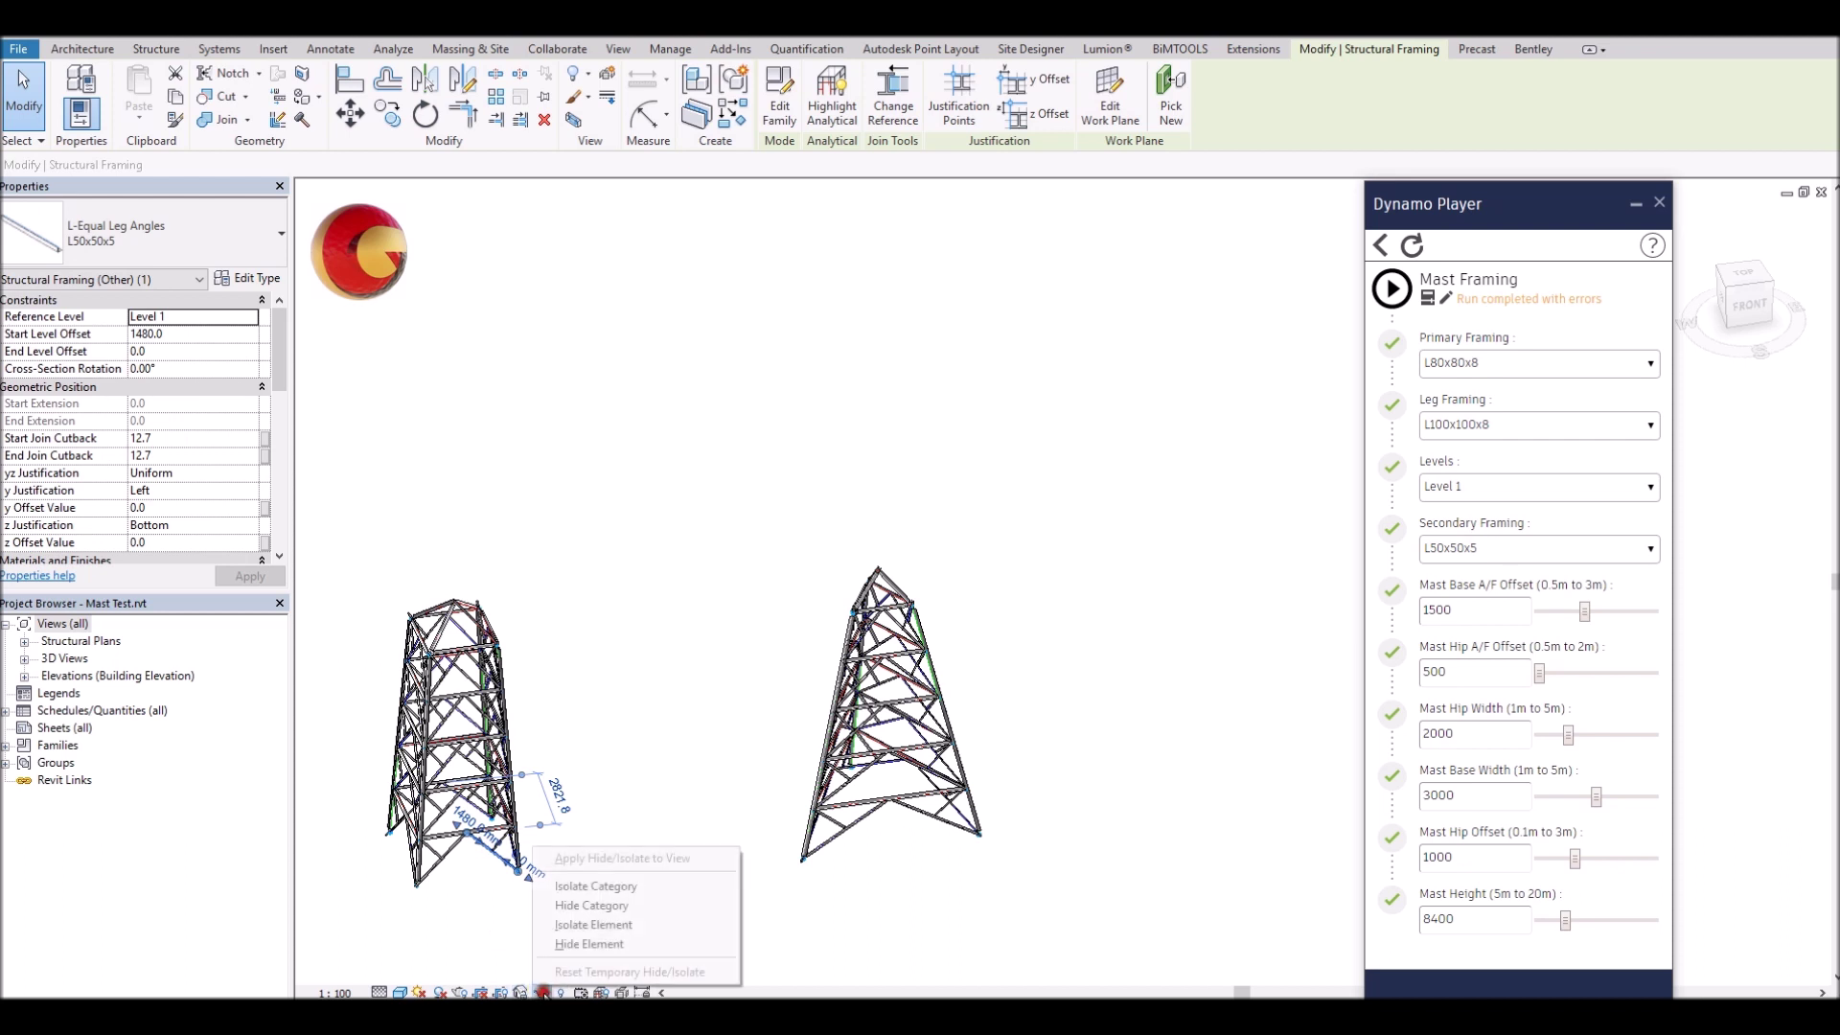
left_click(576, 907)
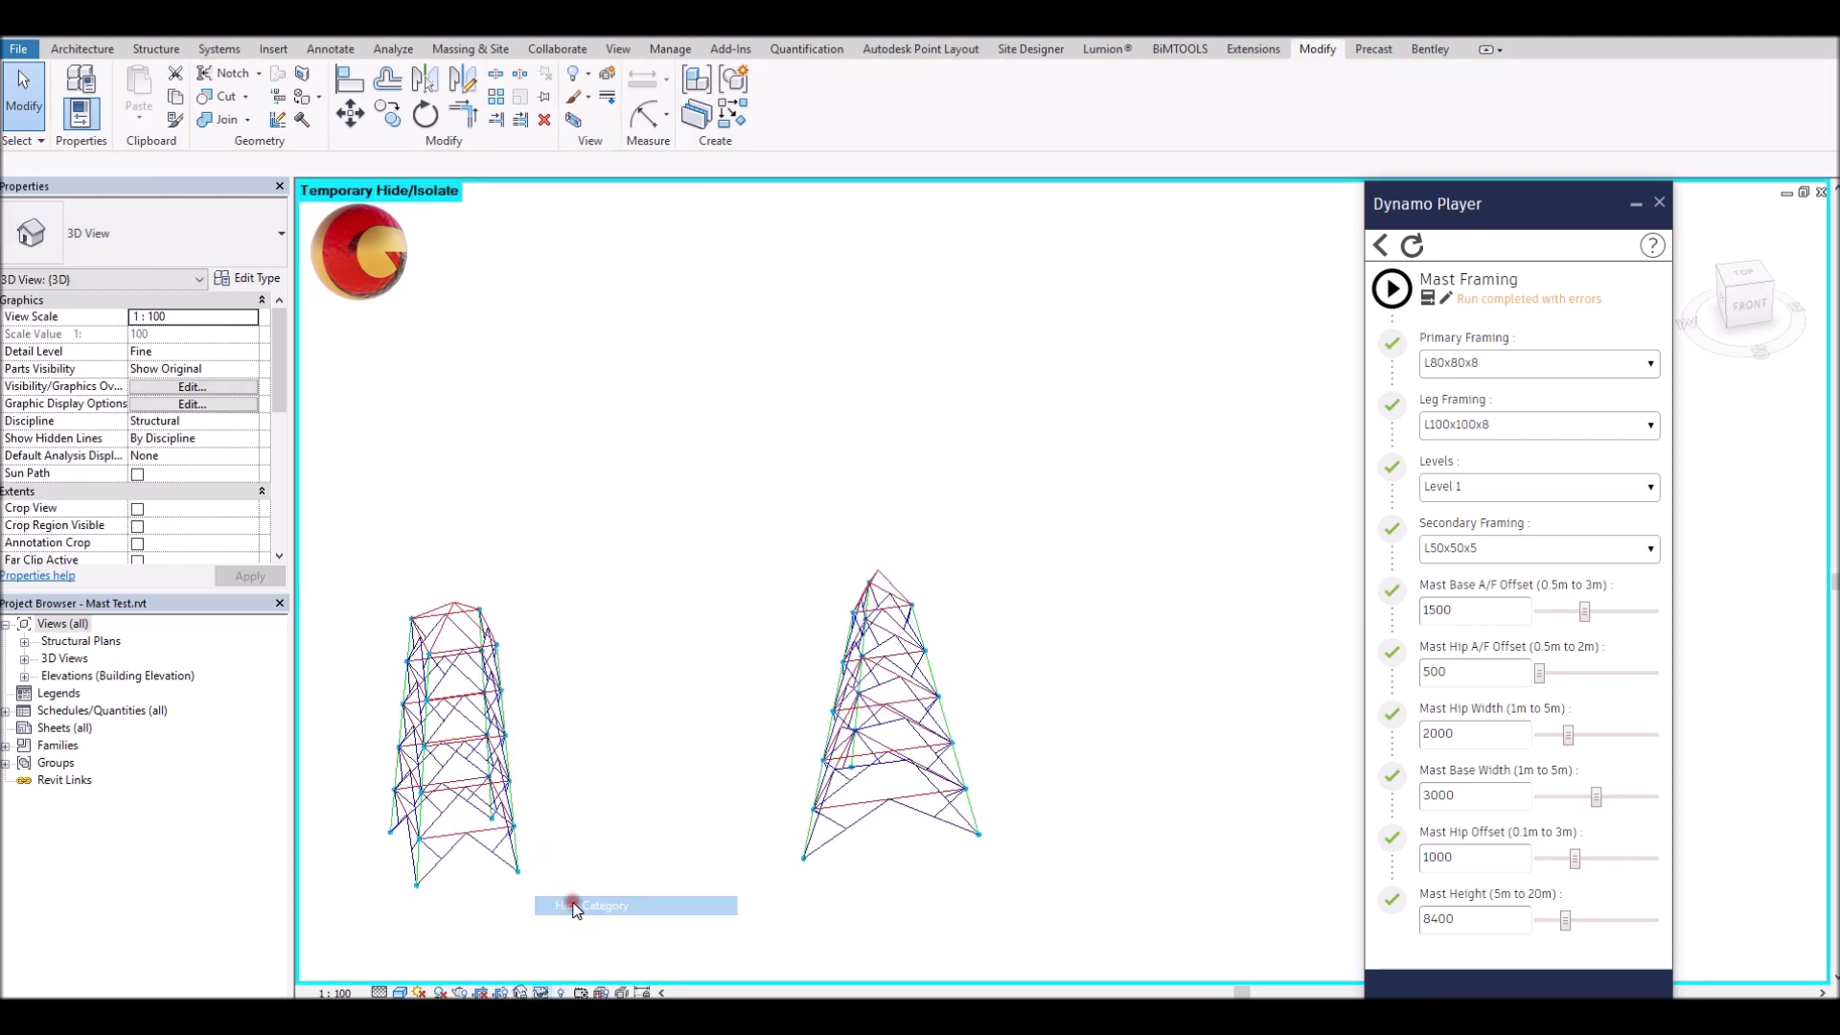
left_click(492, 849)
left_click(812, 814, "ctrl")
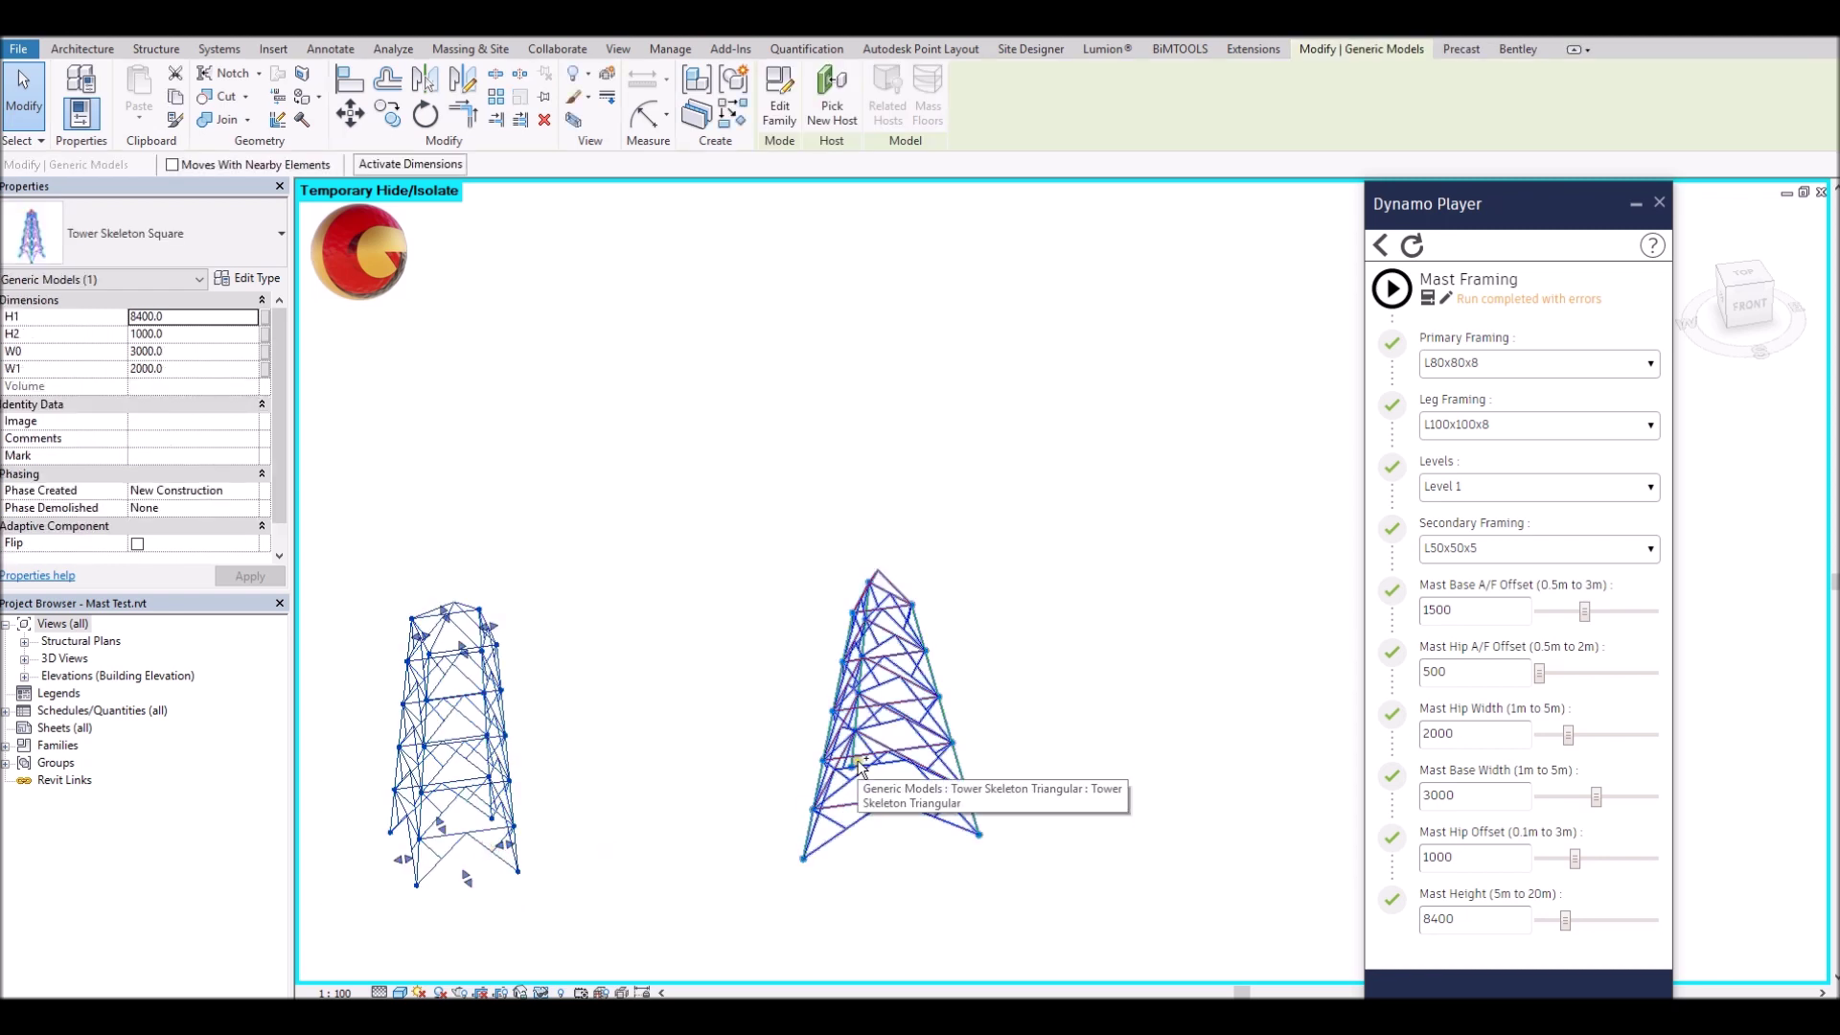
Move both skeletons to the right and restore the hidden framing.
left_click(350, 114)
left_click(606, 830)
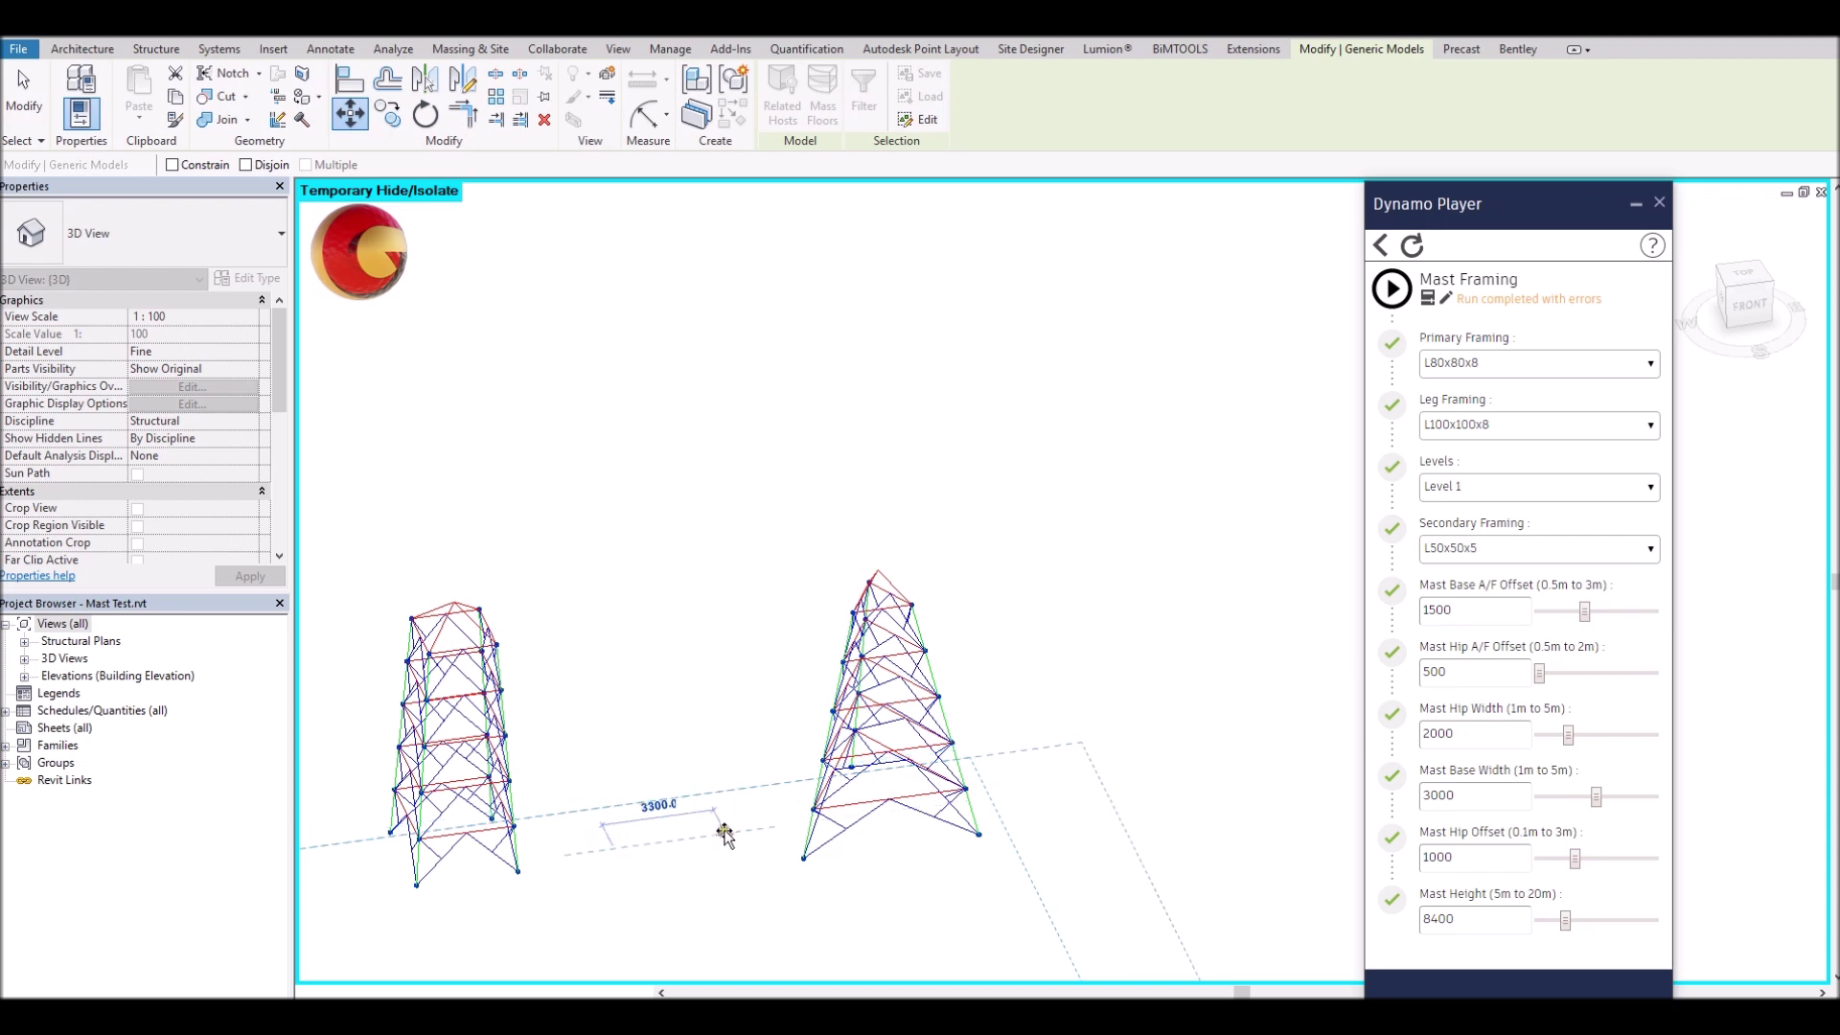
left_click(750, 901)
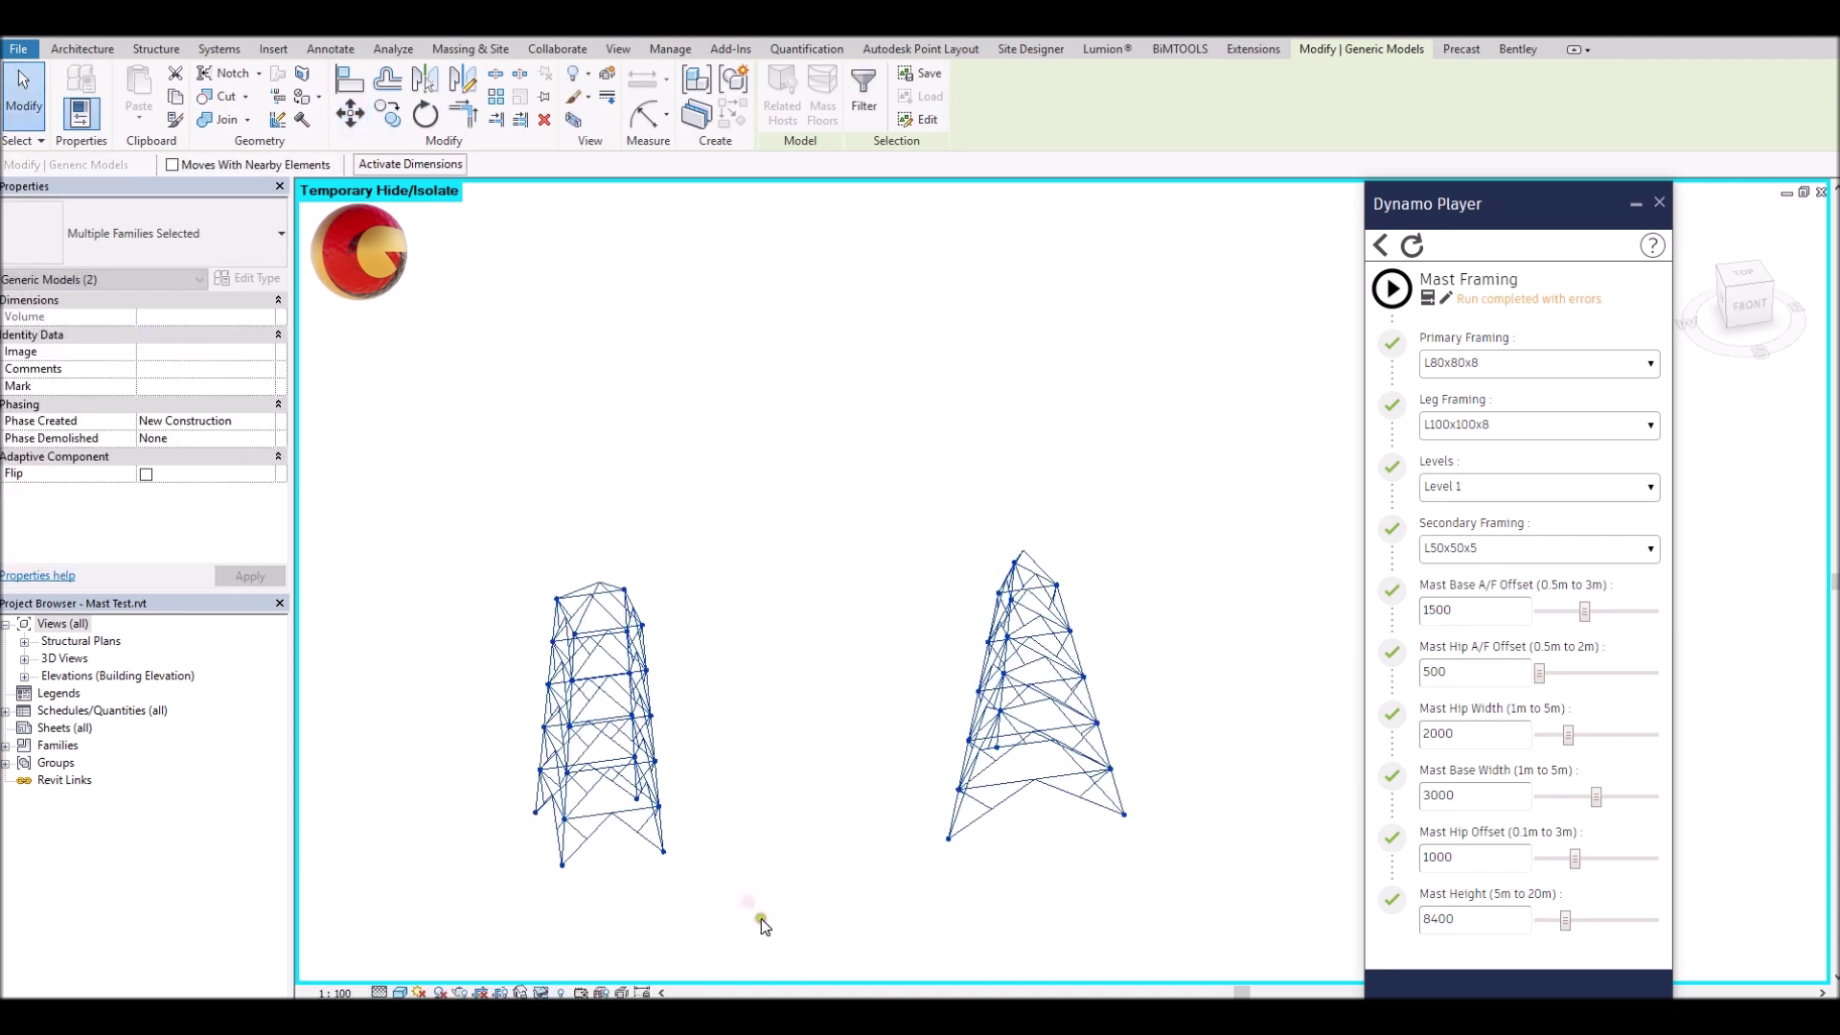
left_click(722, 848)
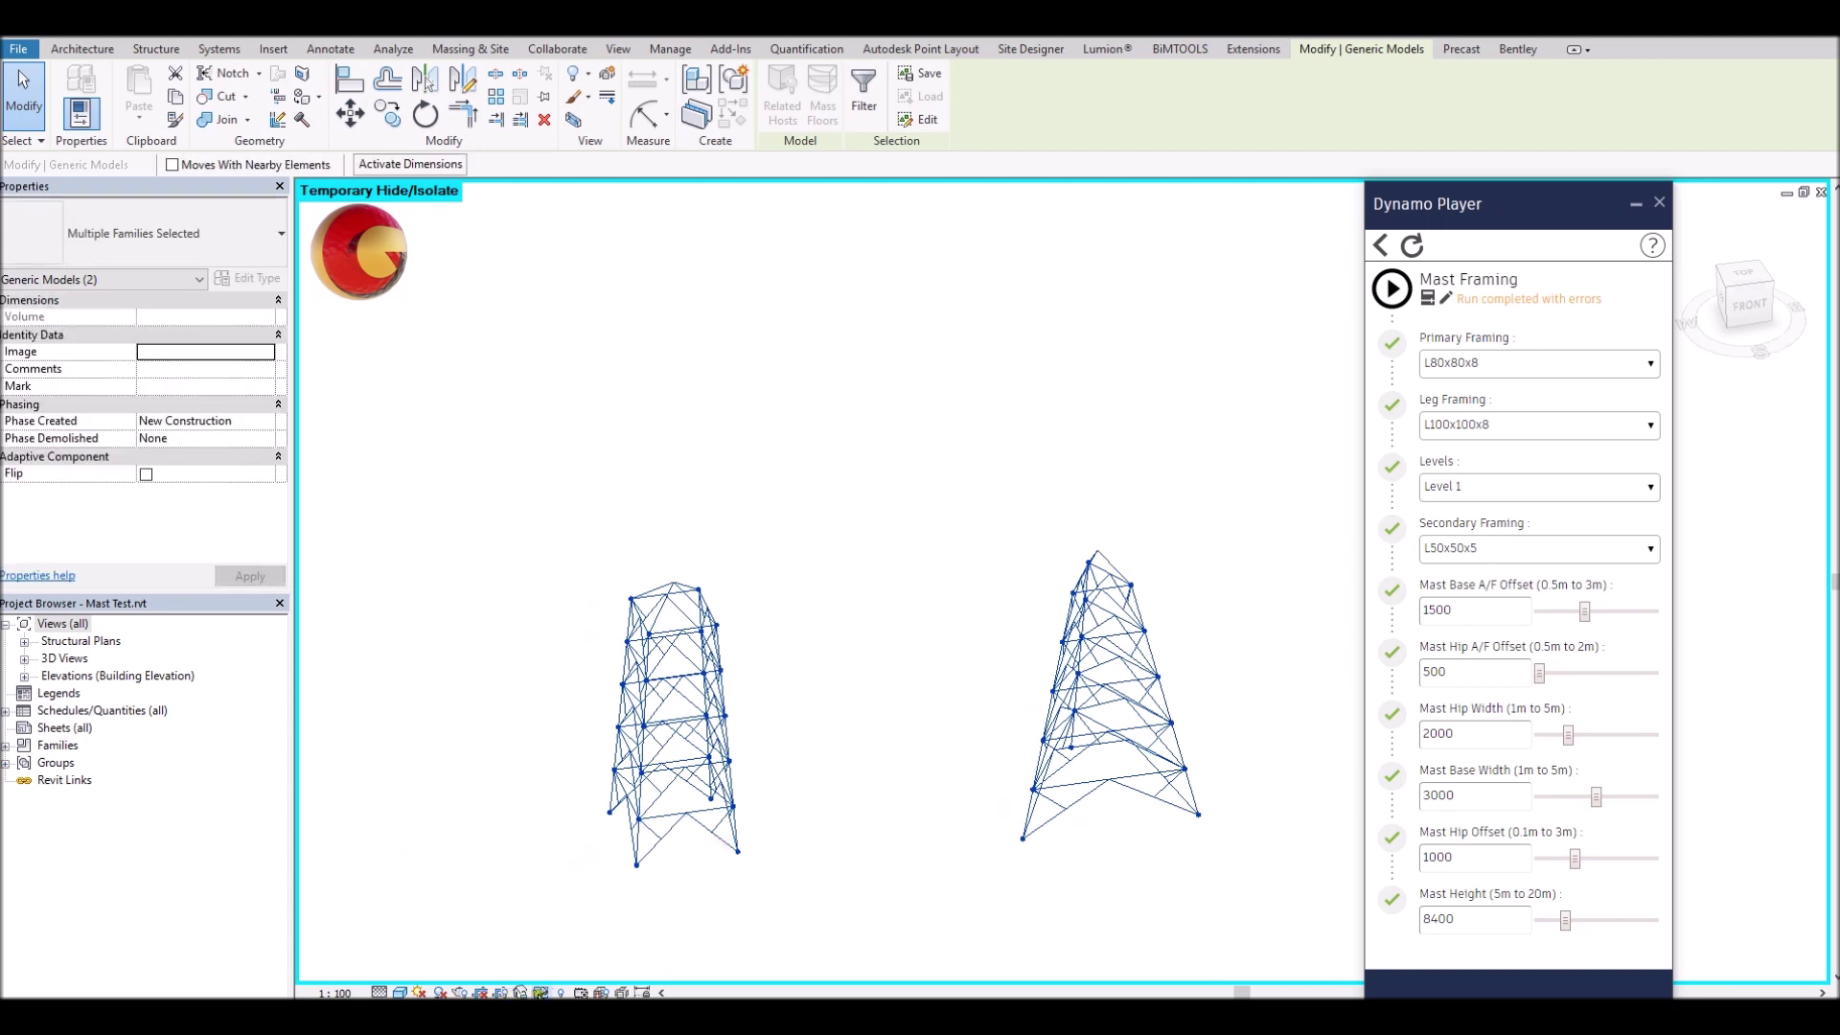
left_click(540, 992)
left_click(567, 971)
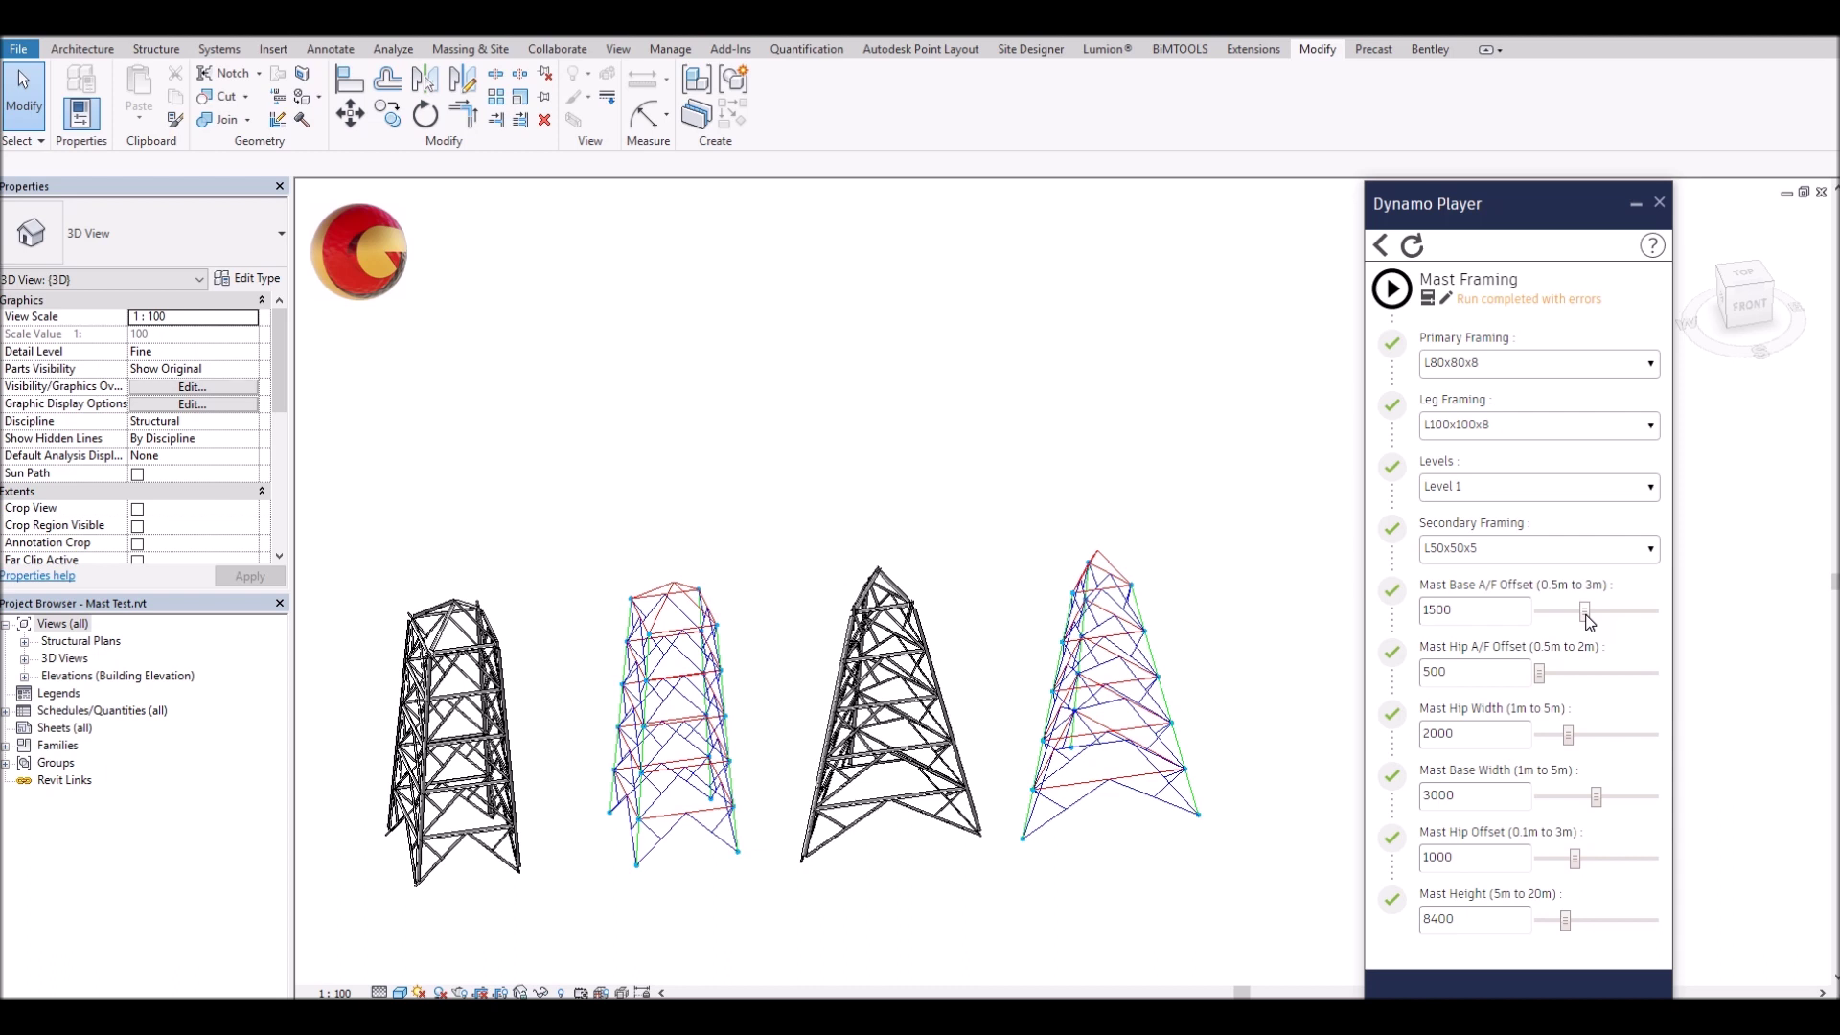
Set Mast Framing base A/F offset 1000, hip A/F 800 and hip width 1000.
left_click_drag(1584, 615, 1565, 622)
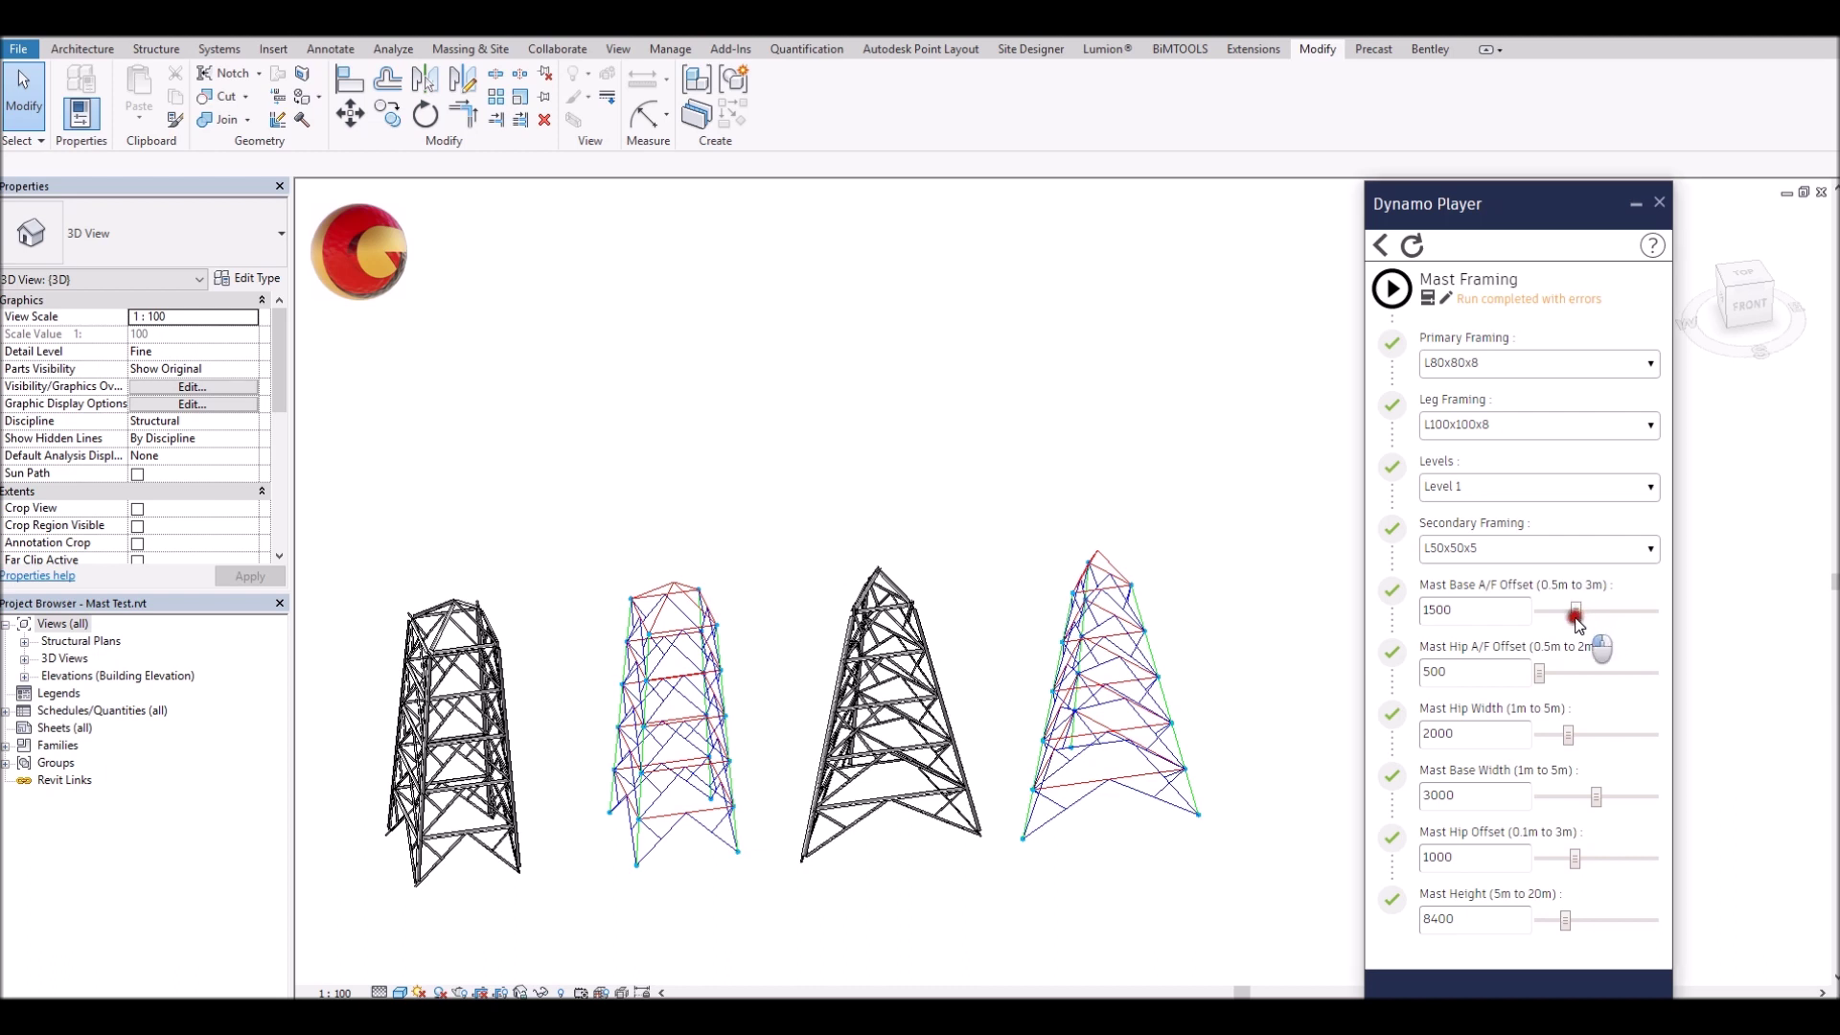
mouse_move(1474, 609)
left_click(1525, 619)
left_click_drag(1540, 678, 1544, 677)
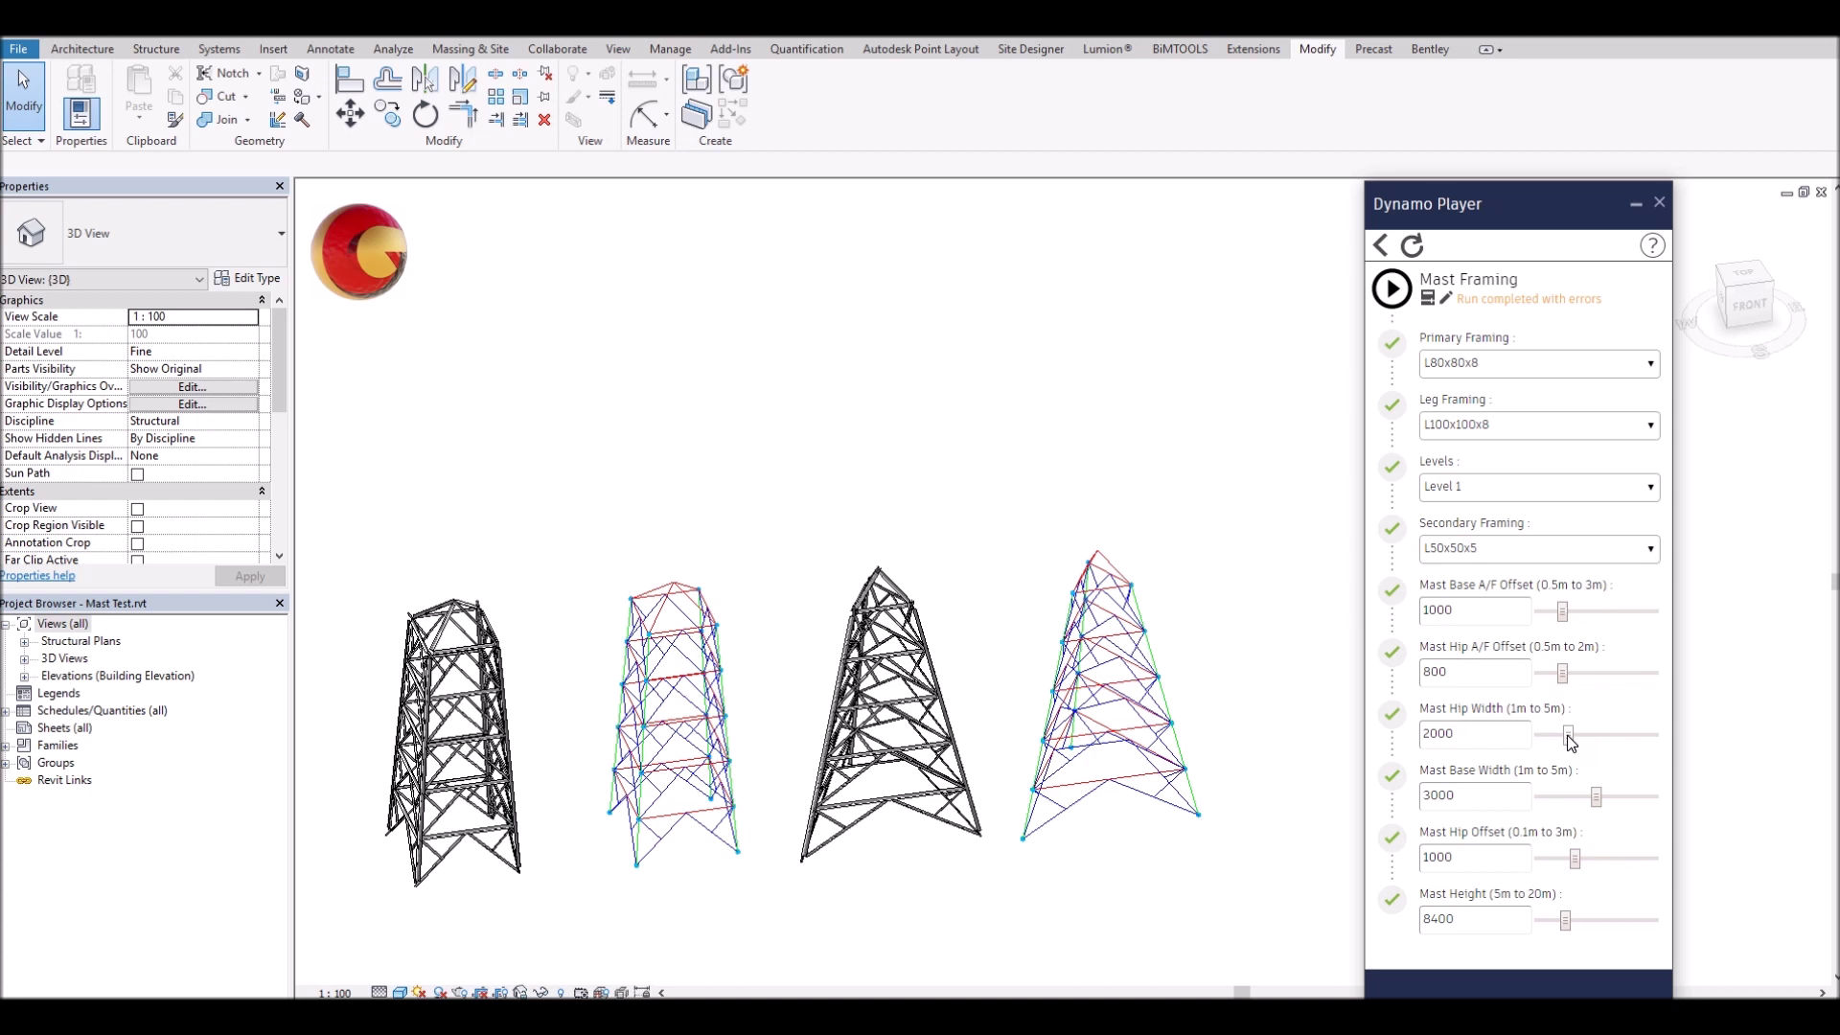
left_click_drag(1567, 736, 1599, 730)
left_click_drag(1597, 798, 1530, 796)
left_click_drag(1605, 736, 1525, 736)
Set base width 3600, hip offset 500, height 15400, and run Mast Framing.
left_click_drag(1566, 799, 1614, 802)
left_click(1573, 860)
left_click_drag(1575, 858, 1555, 858)
left_click_drag(1564, 922, 1619, 928)
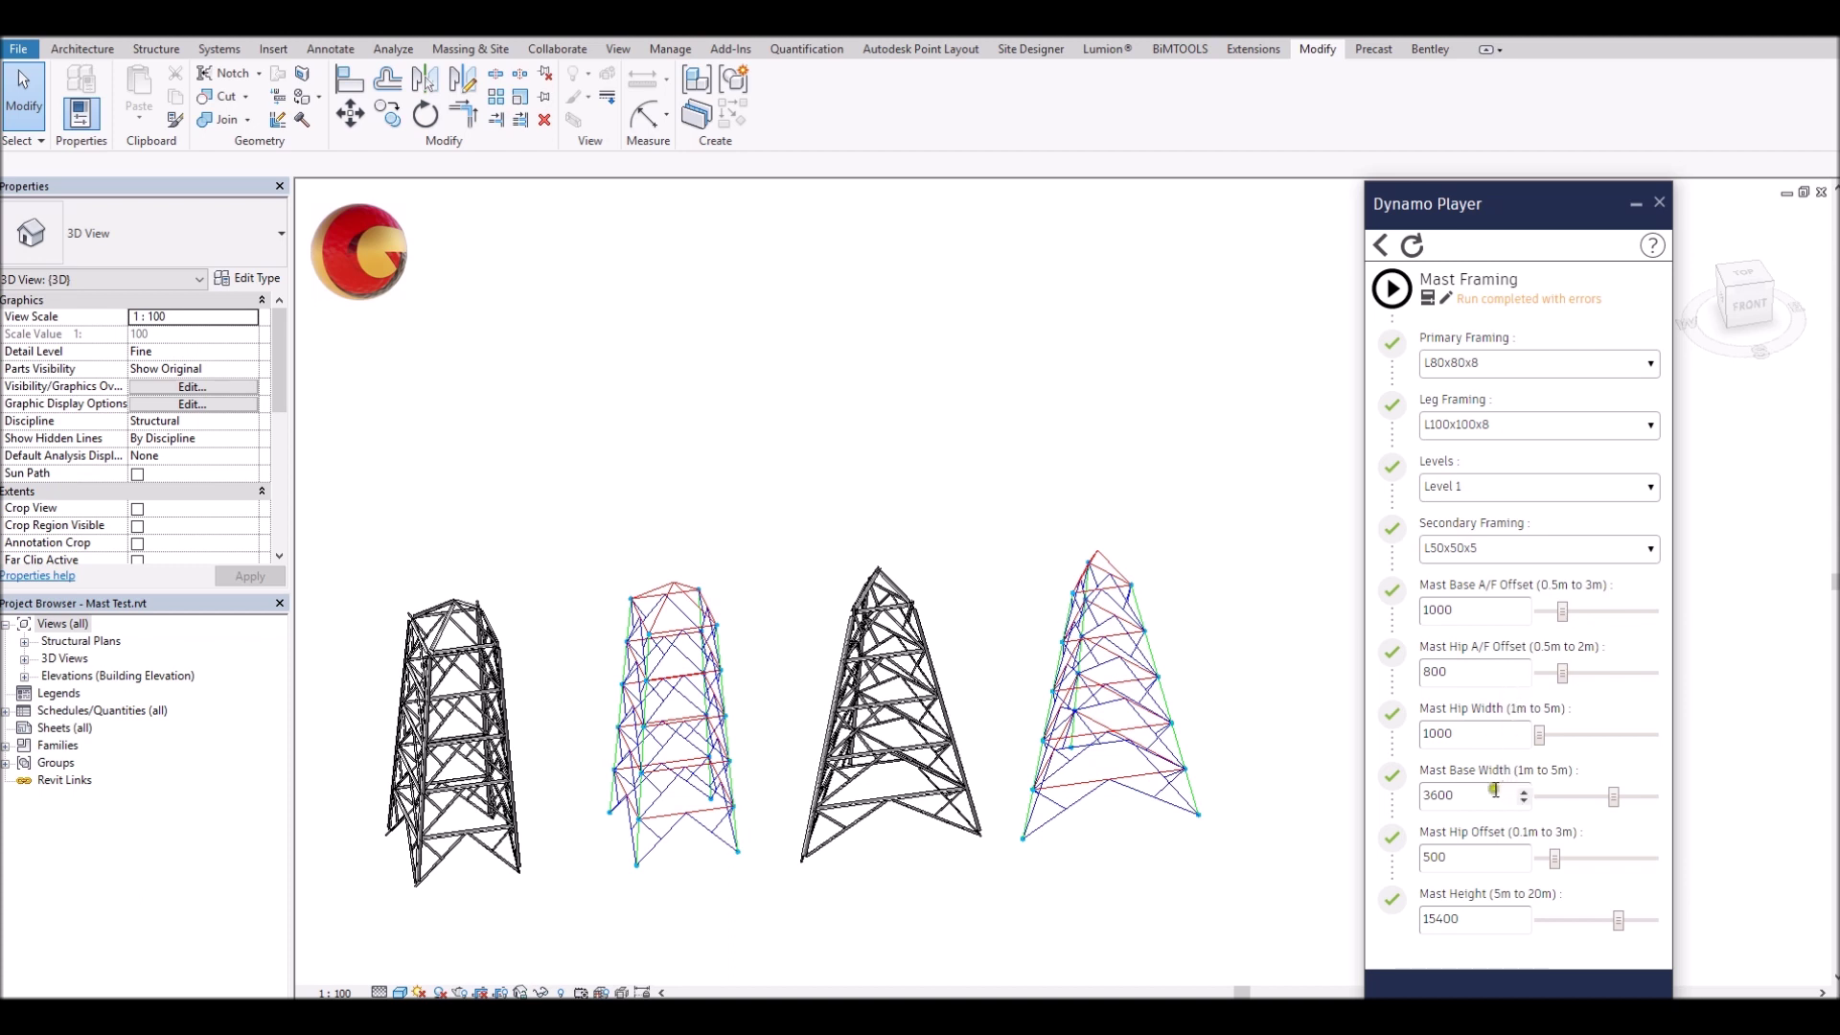
left_click(1392, 287)
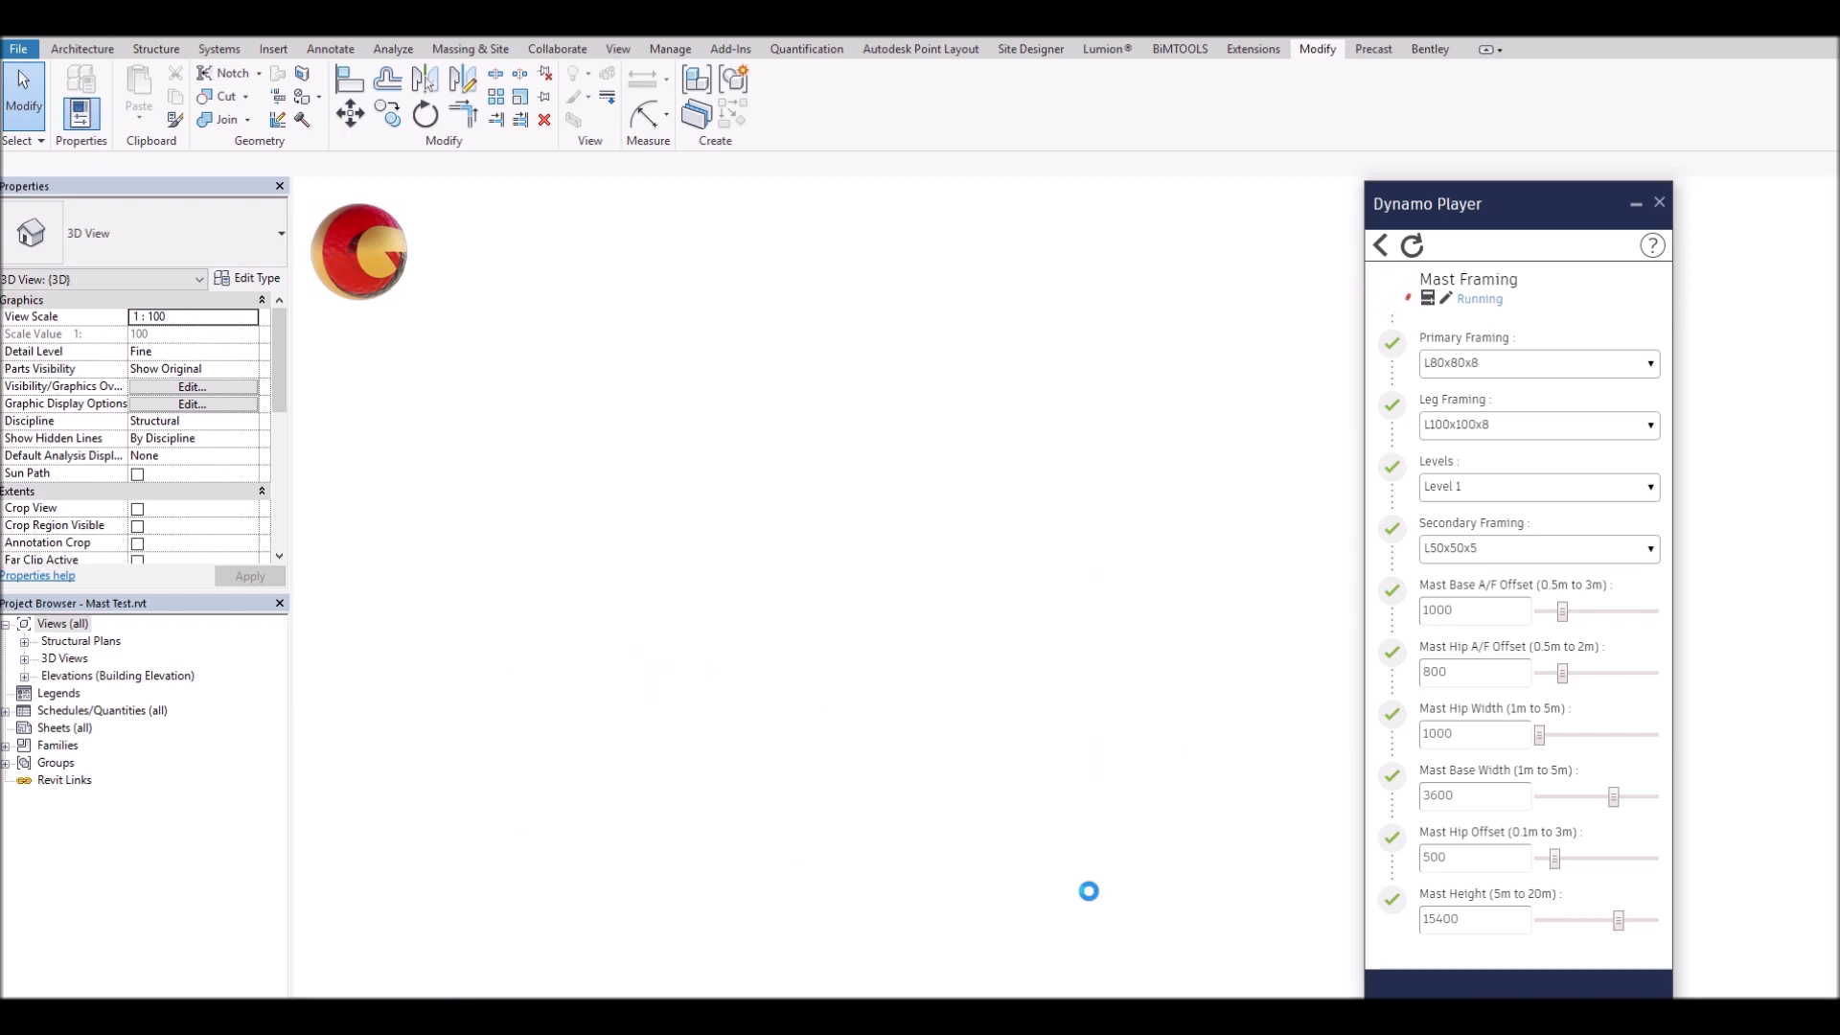
Orbit the view to compare the new 15400 framed masts with the original pair.
mouse_move(1089, 891)
middle_mouse_down("shift")
mouse_move(1129, 632)
mouse_move(978, 624)
mouse_move(1113, 819)
mouse_move(1109, 883)
mouse_move(1026, 788)
mouse_move(1047, 712)
mouse_move(1032, 624)
middle_mouse_up("shift")
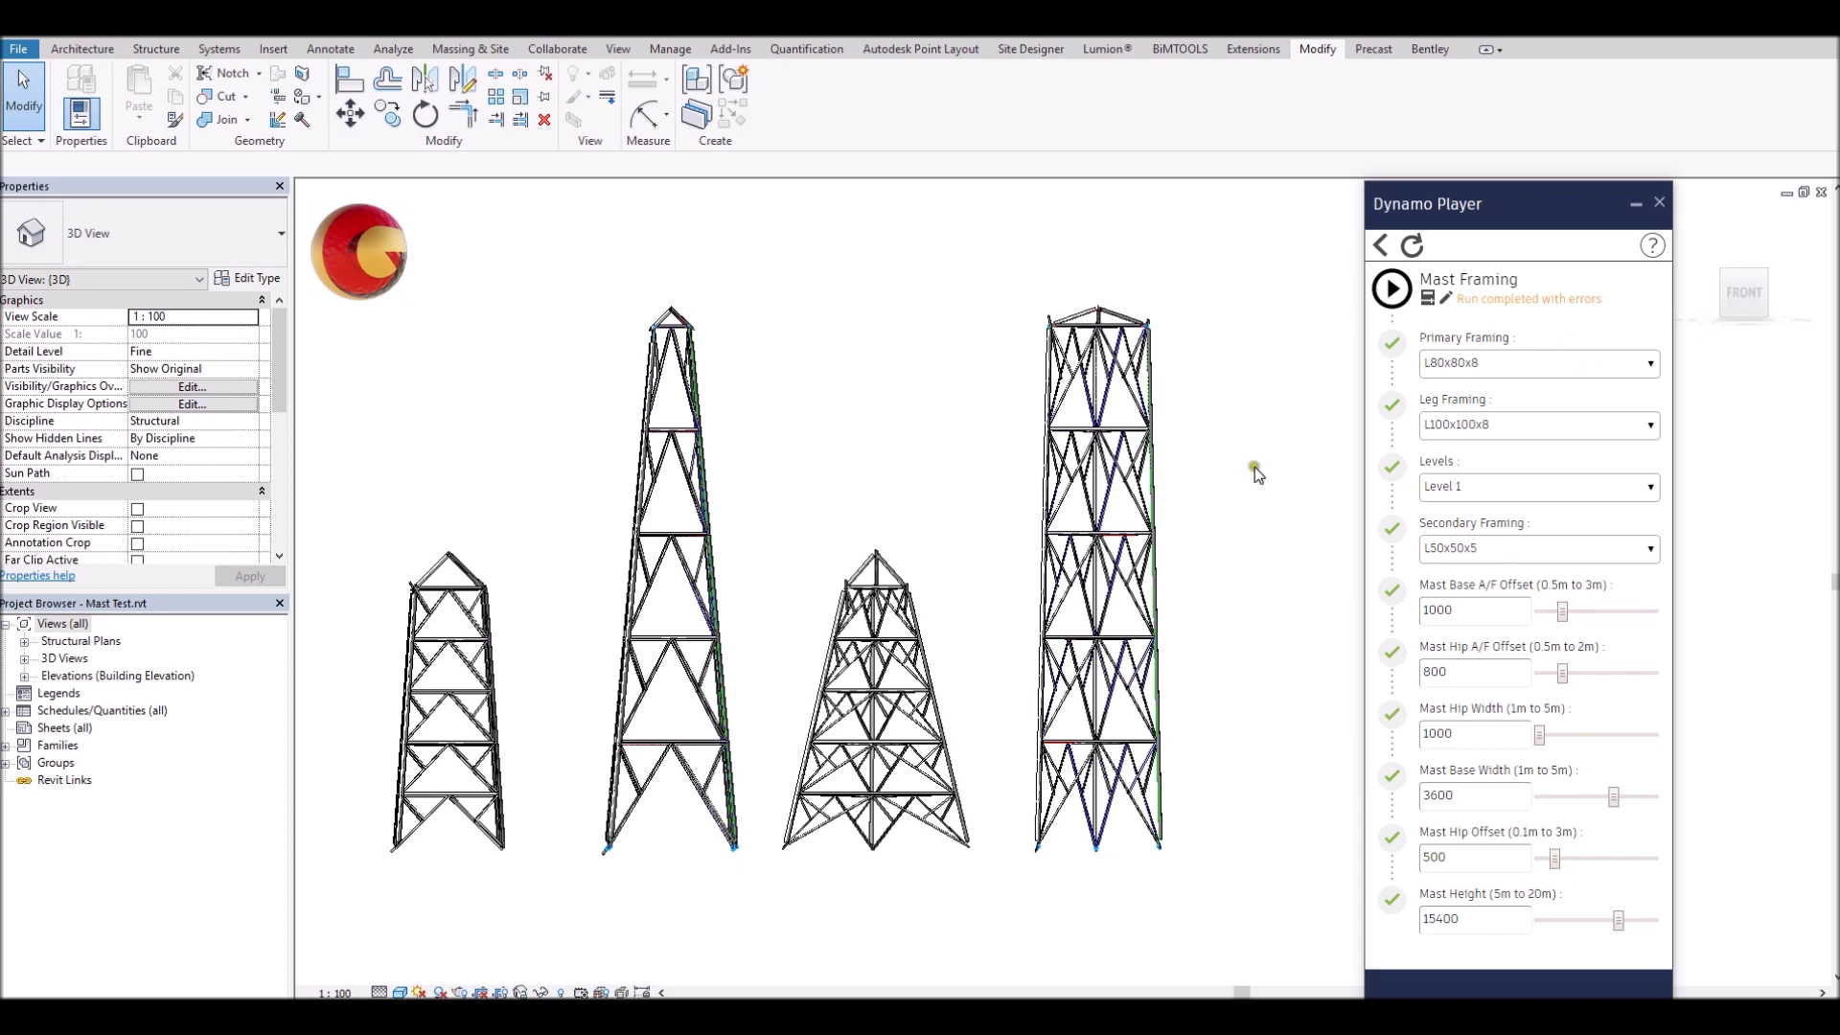
mouse_move(908, 390)
middle_mouse_down("shift")
mouse_move(995, 753)
mouse_move(992, 712)
middle_mouse_up("shift")
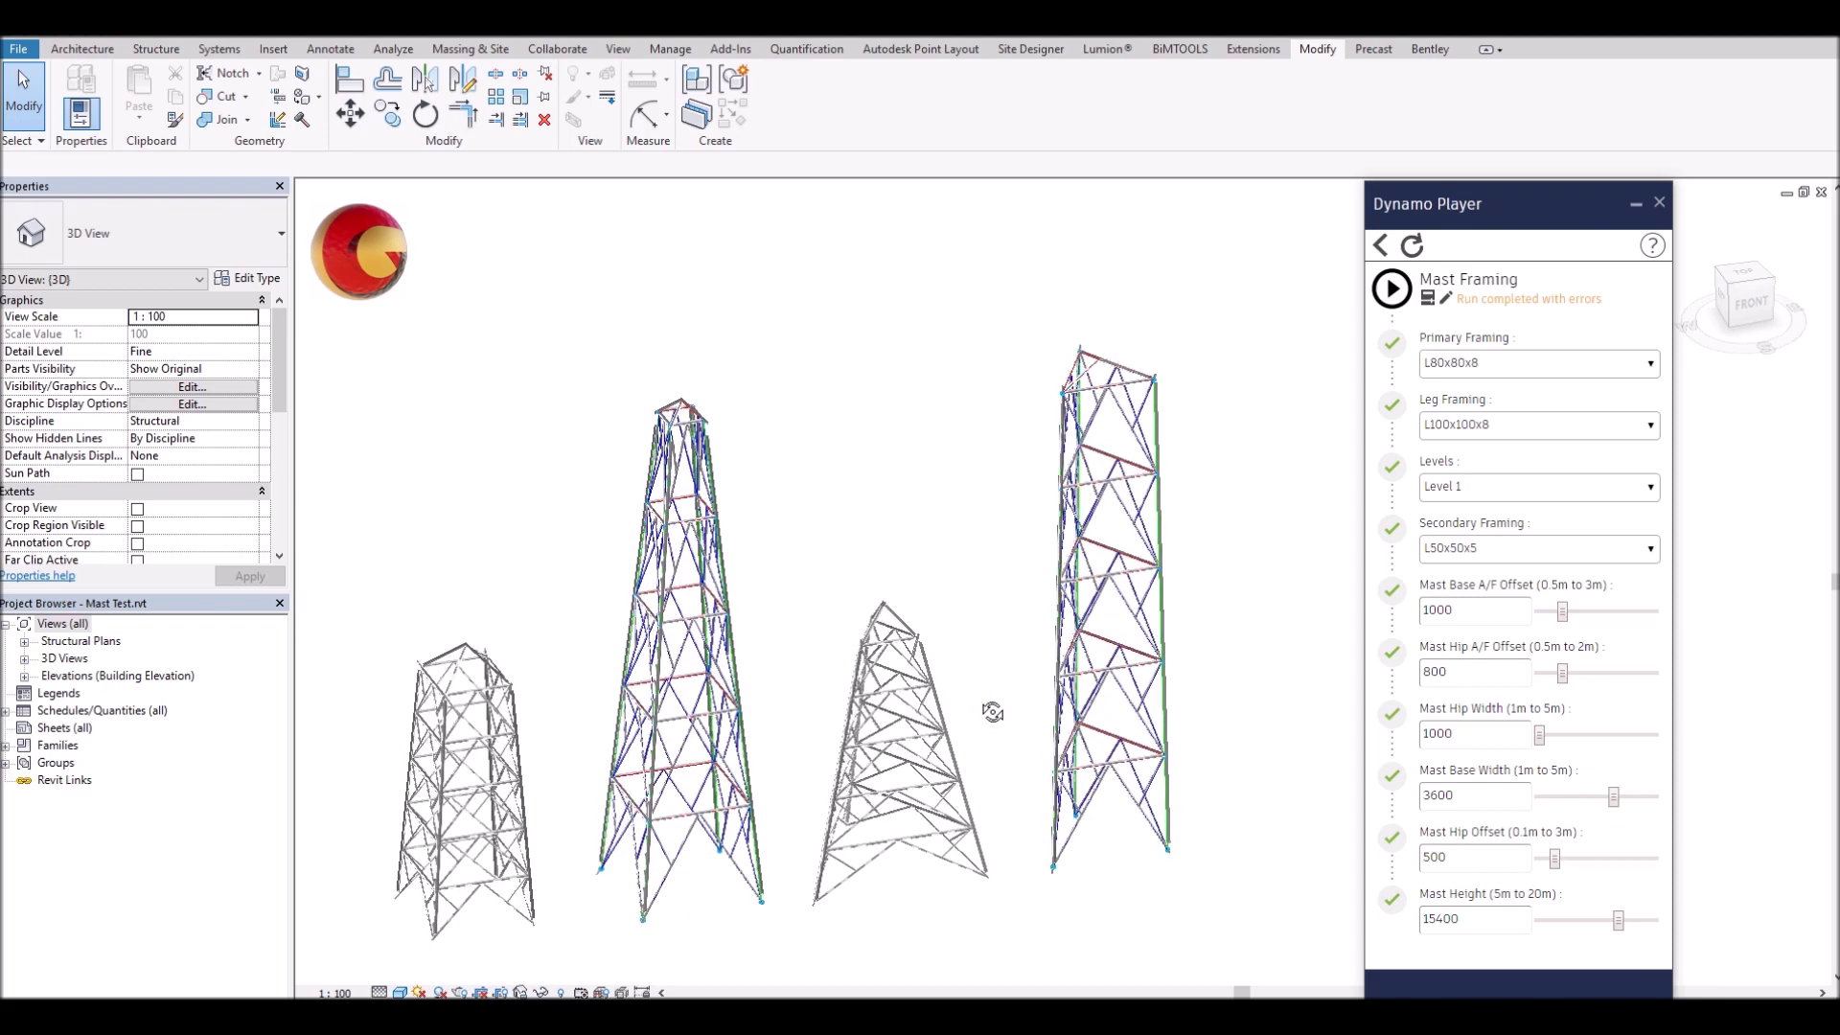